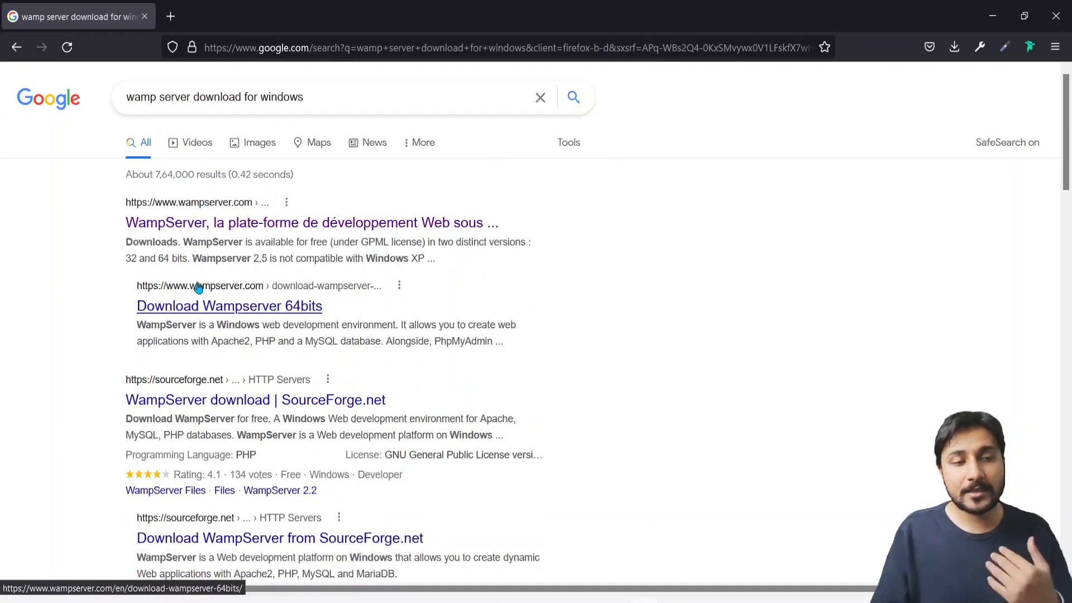
Open the Download Wampserver 64bits page from the search results
{"action": "left_click", "coordinate": [309, 233]}
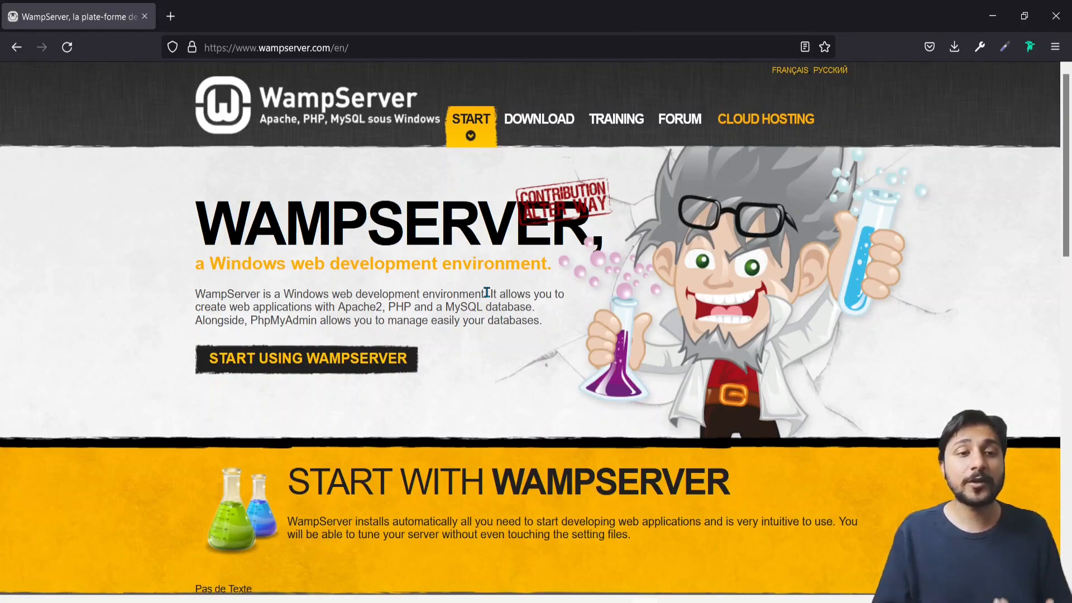
{"action": "left_click", "coordinate": [17, 47]}
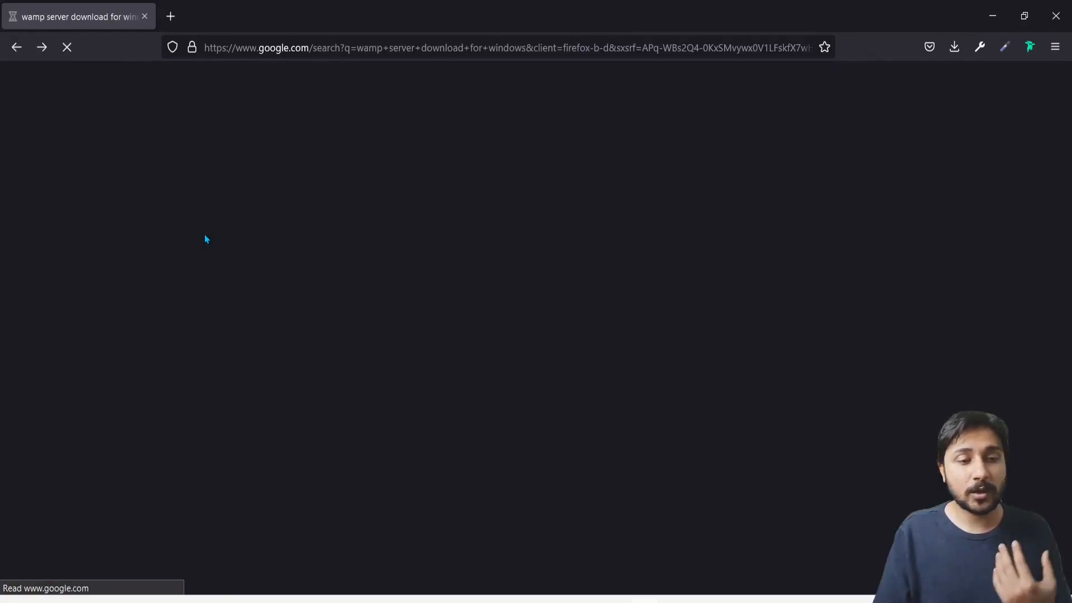
{"action": "scroll", "coordinate": [167, 346], "scroll_direction": "down", "scroll_amount": 1}
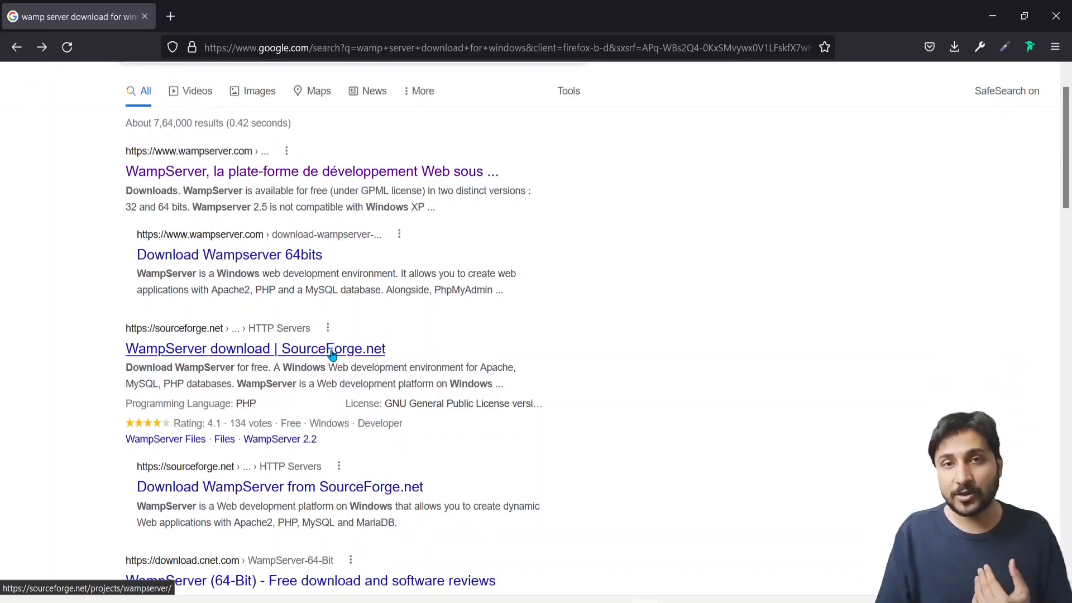
{"action": "left_click", "coordinate": [175, 257]}
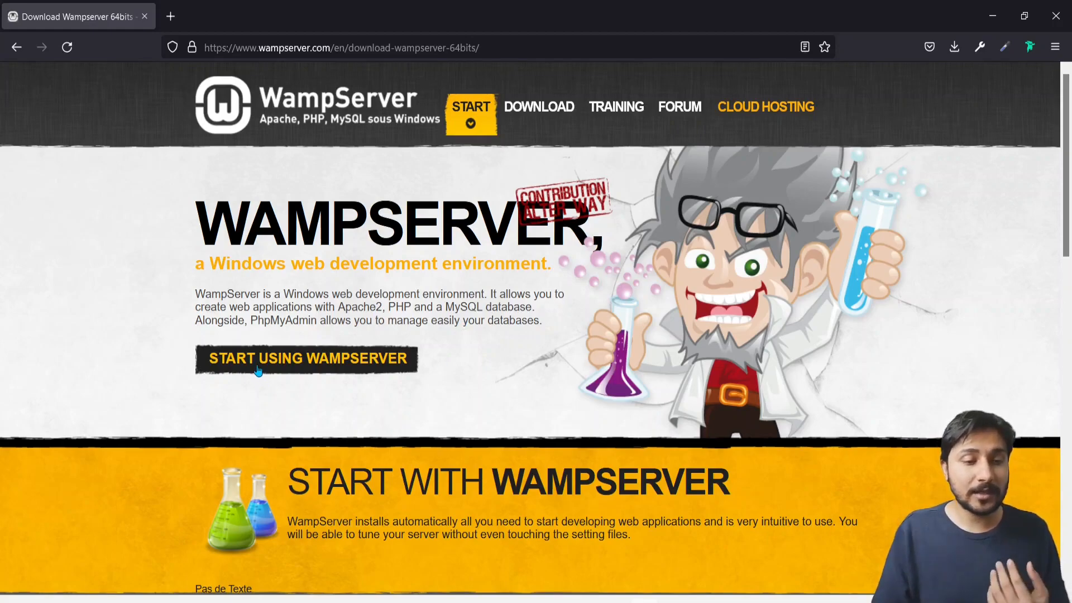
Start the direct download of WampServer 3.2.6 64-bit, skipping the sign-up form
{"action": "left_click", "coordinate": [483, 385]}
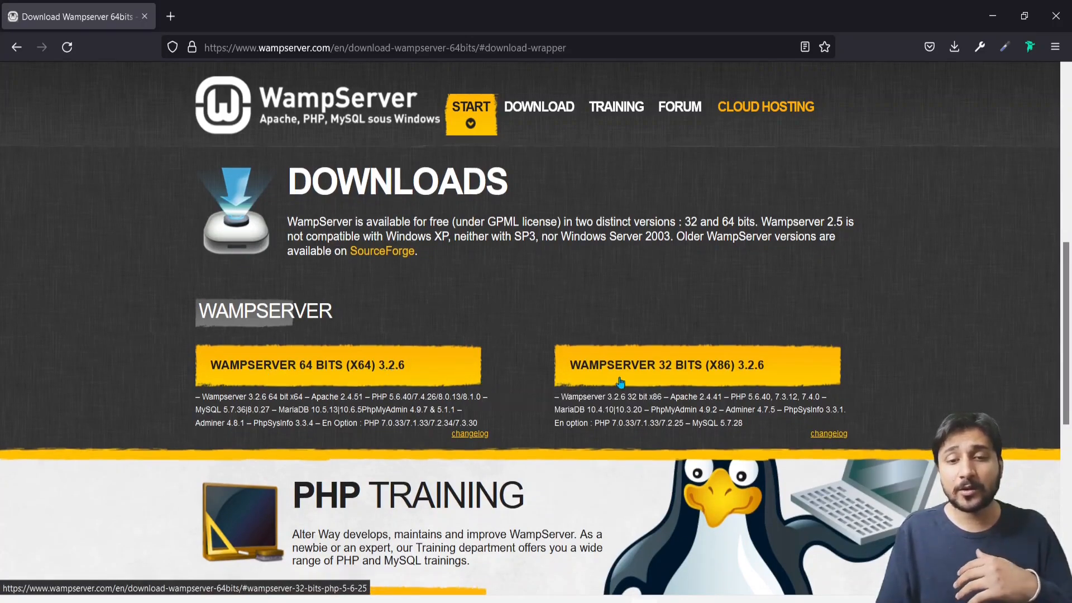
{"action": "left_click", "coordinate": [390, 380]}
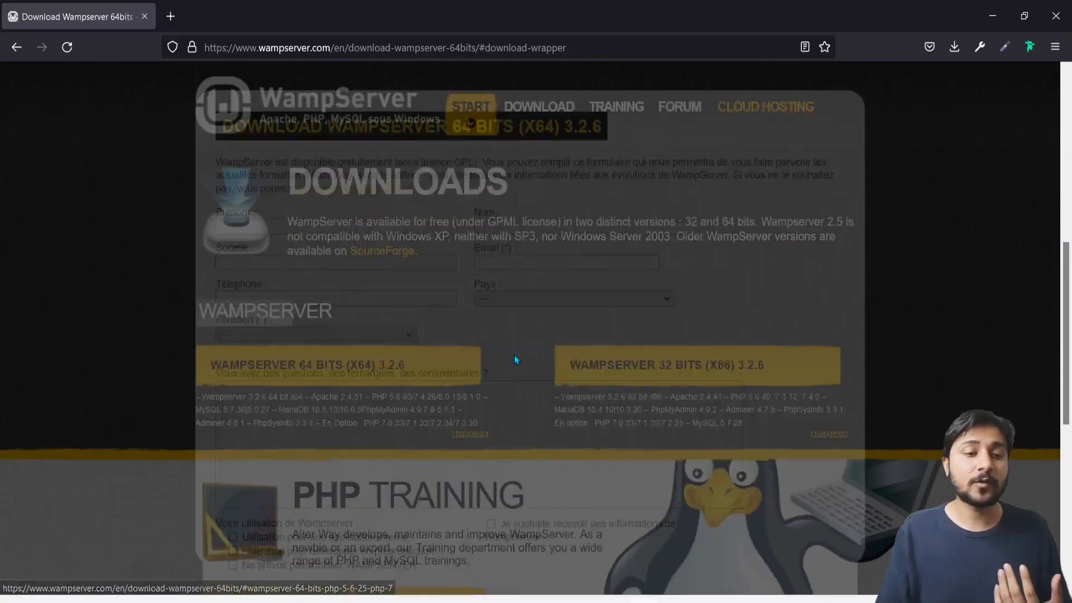
{"action": "scroll", "coordinate": [593, 409], "scroll_direction": "down", "scroll_amount": 8}
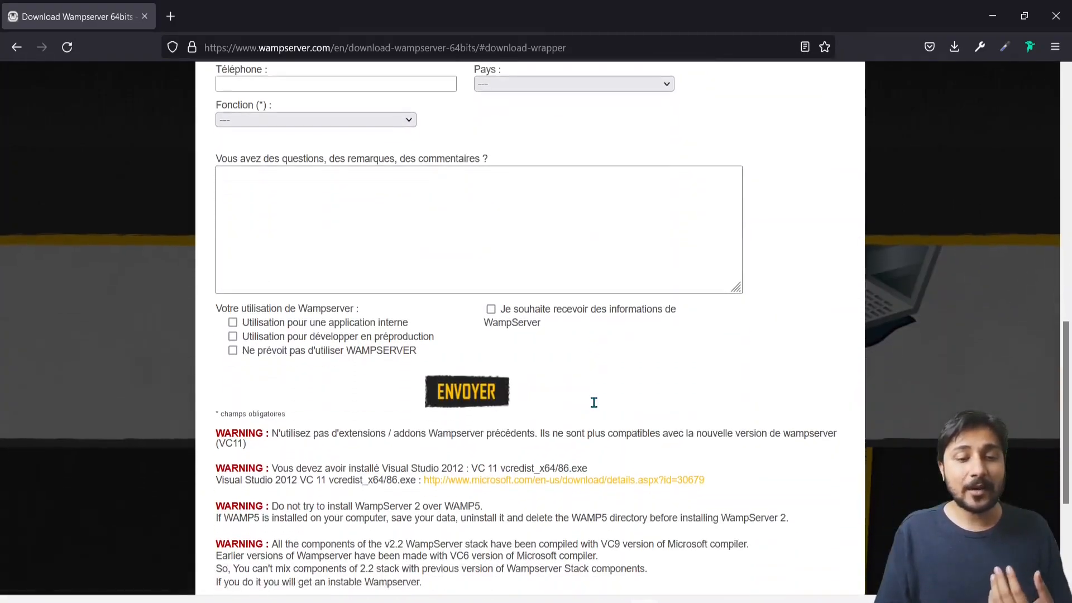
{"action": "scroll", "coordinate": [595, 407], "scroll_direction": "up", "scroll_amount": 10}
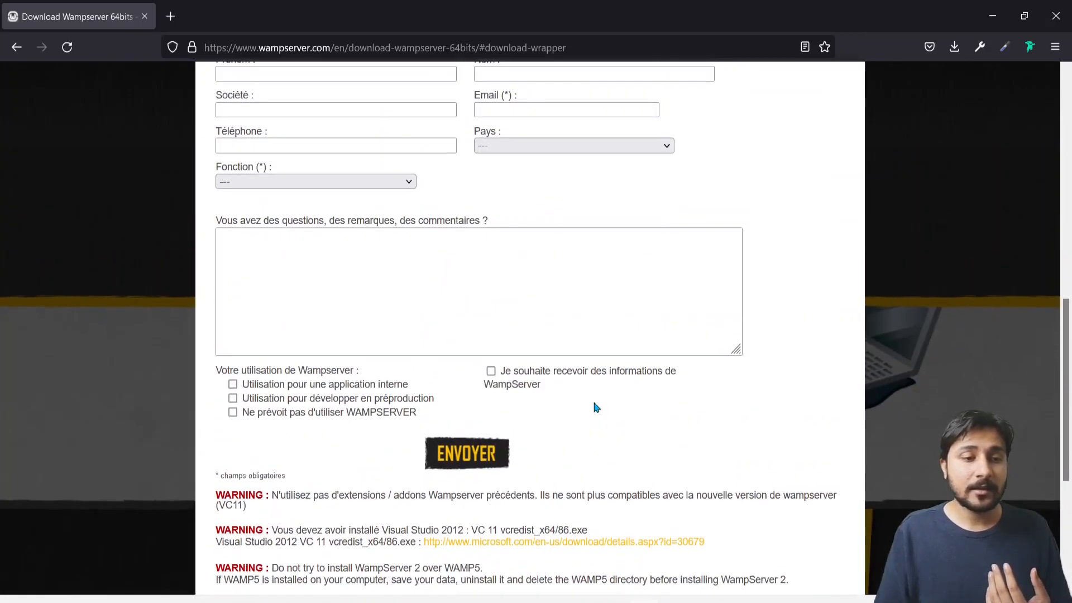
{"action": "scroll", "coordinate": [691, 438], "scroll_direction": "down", "scroll_amount": 3}
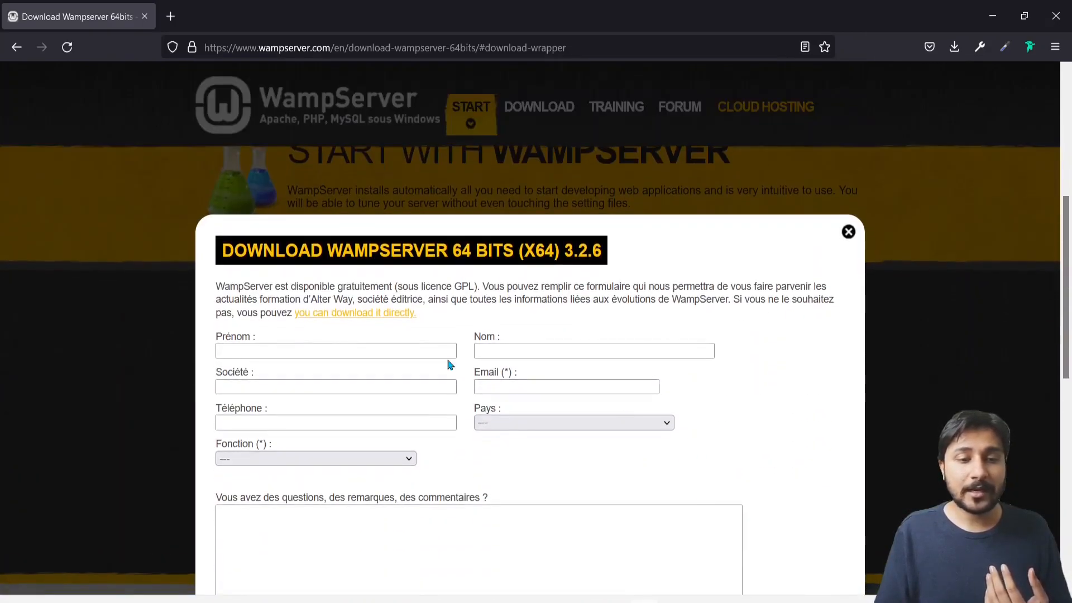
{"action": "left_click", "coordinate": [339, 319]}
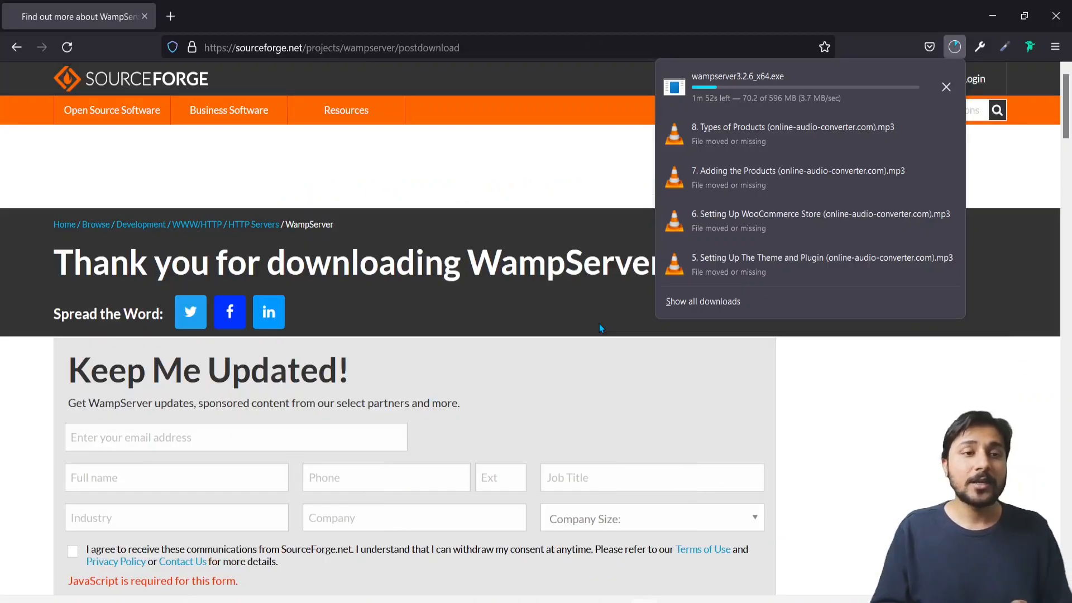
{"action": "key", "text": "ctrl+t"}
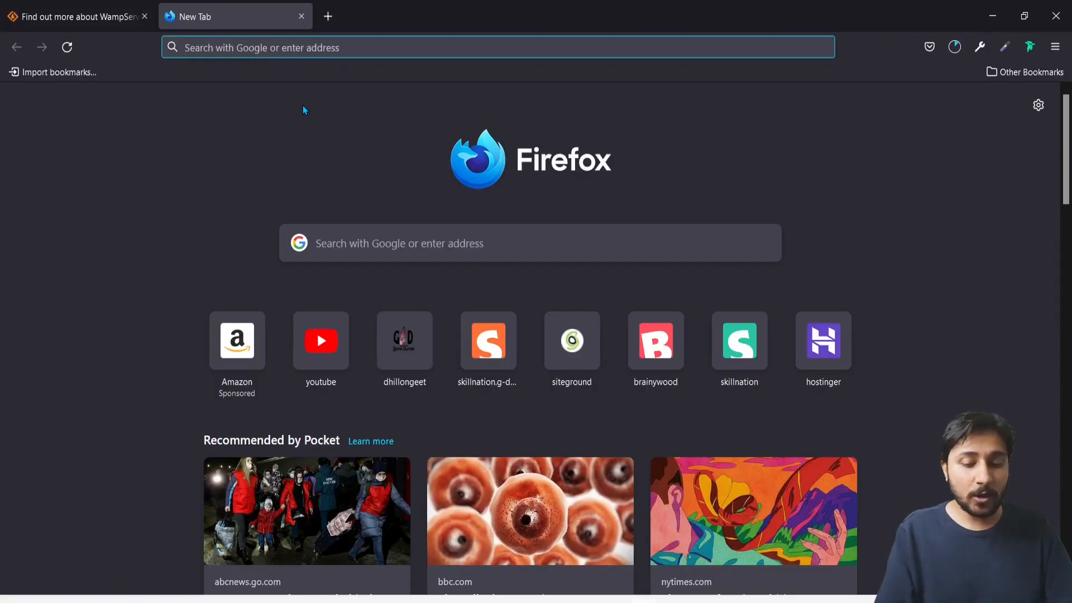
Search 'wordpress download' and download WordPress 5.9.1 from wordpress.org
{"action": "type", "text": "wordpress downloa"}
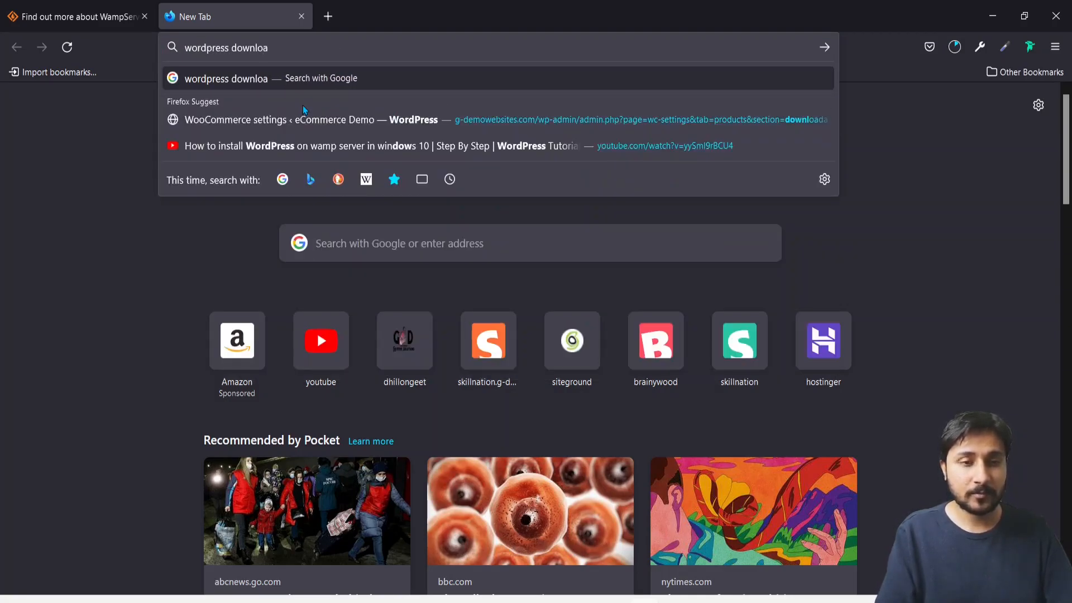
{"action": "type", "text": "d"}
{"action": "key", "text": "Return"}
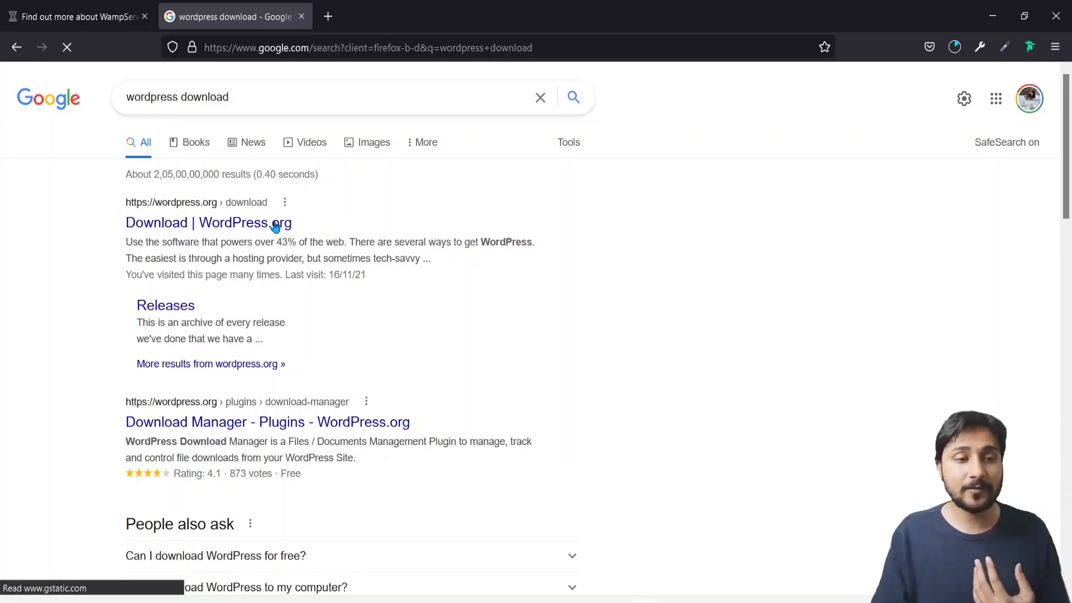
{"action": "left_click", "coordinate": [403, 201]}
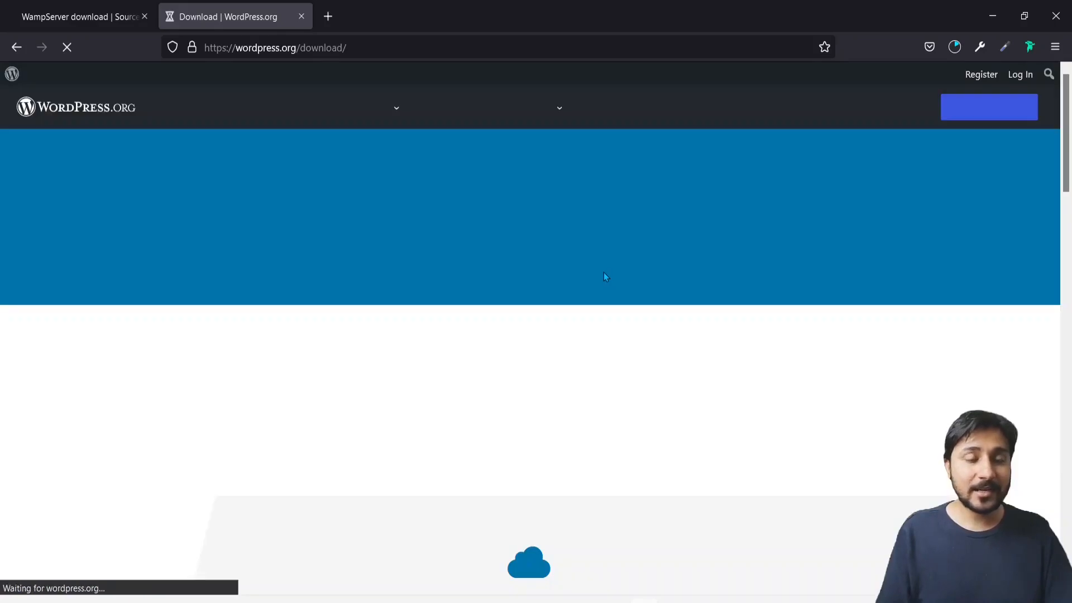
{"action": "scroll", "coordinate": [605, 275], "scroll_direction": "down", "scroll_amount": 3}
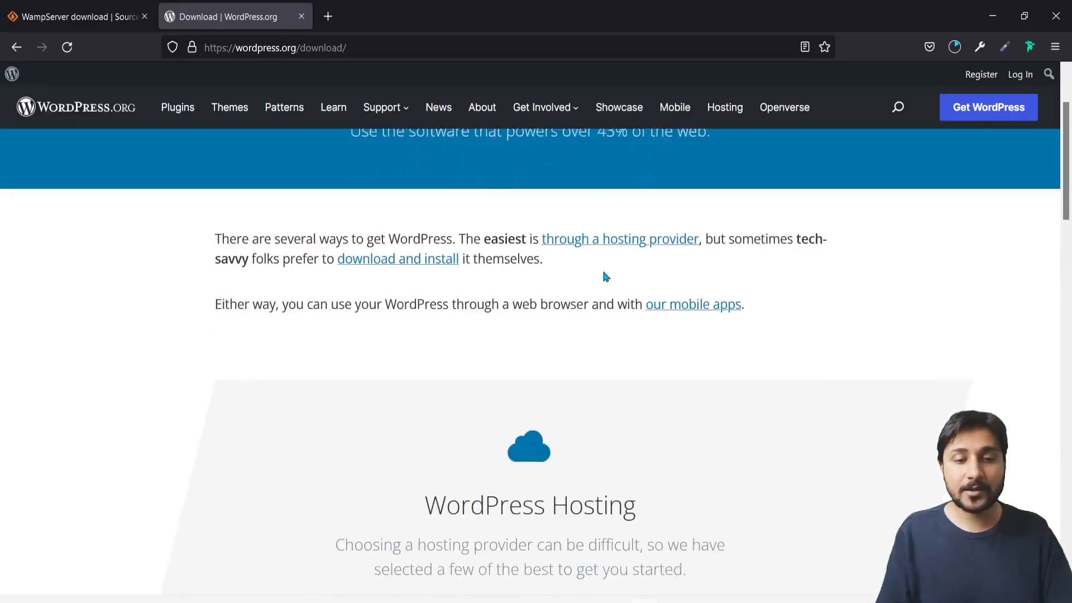
{"action": "scroll", "coordinate": [605, 276], "scroll_direction": "down", "scroll_amount": 8}
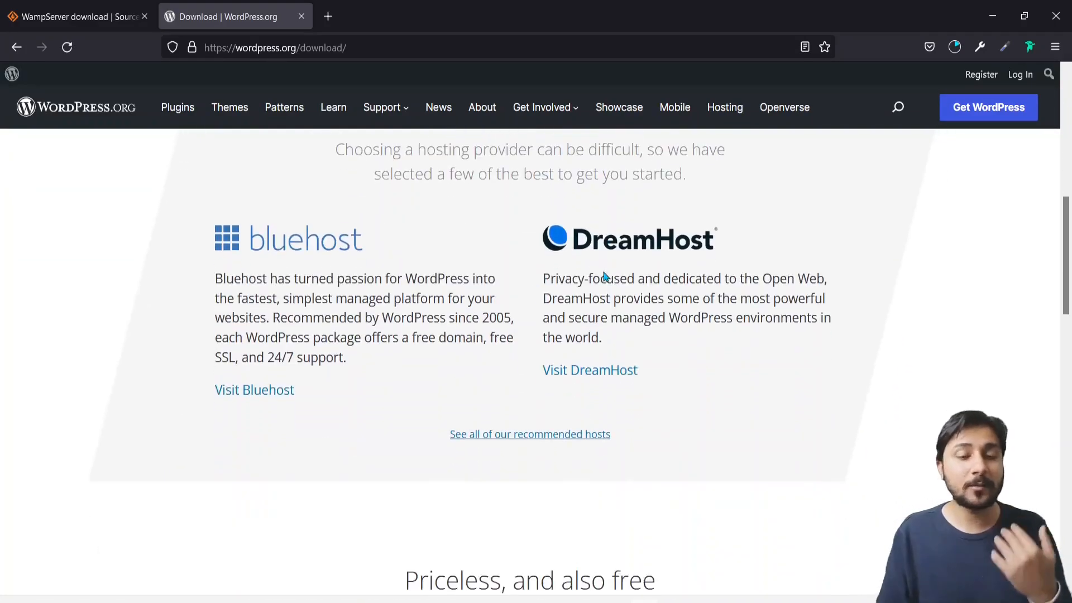
{"action": "scroll", "coordinate": [603, 272], "scroll_direction": "down", "scroll_amount": 3}
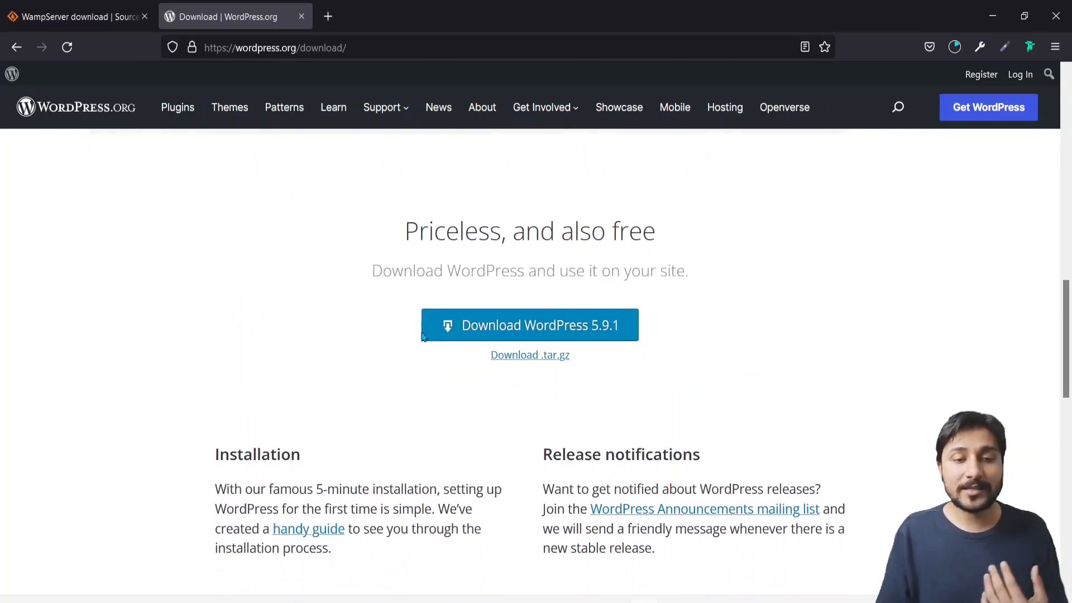
{"action": "left_click", "coordinate": [589, 330]}
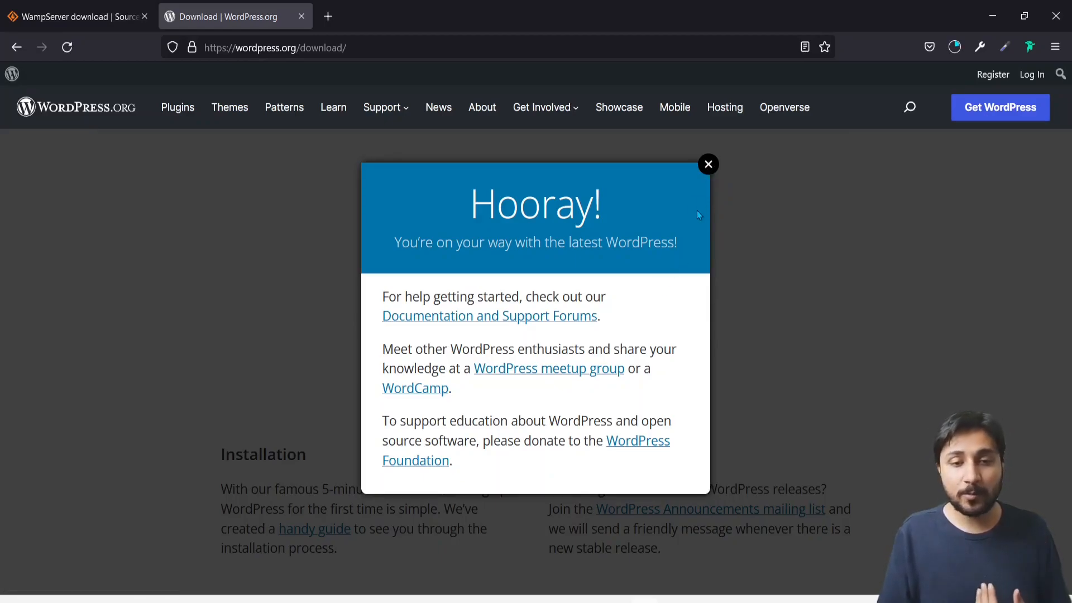
Dismiss the Hooray thank-you popup and check the downloads' progress
{"action": "left_click", "coordinate": [707, 165]}
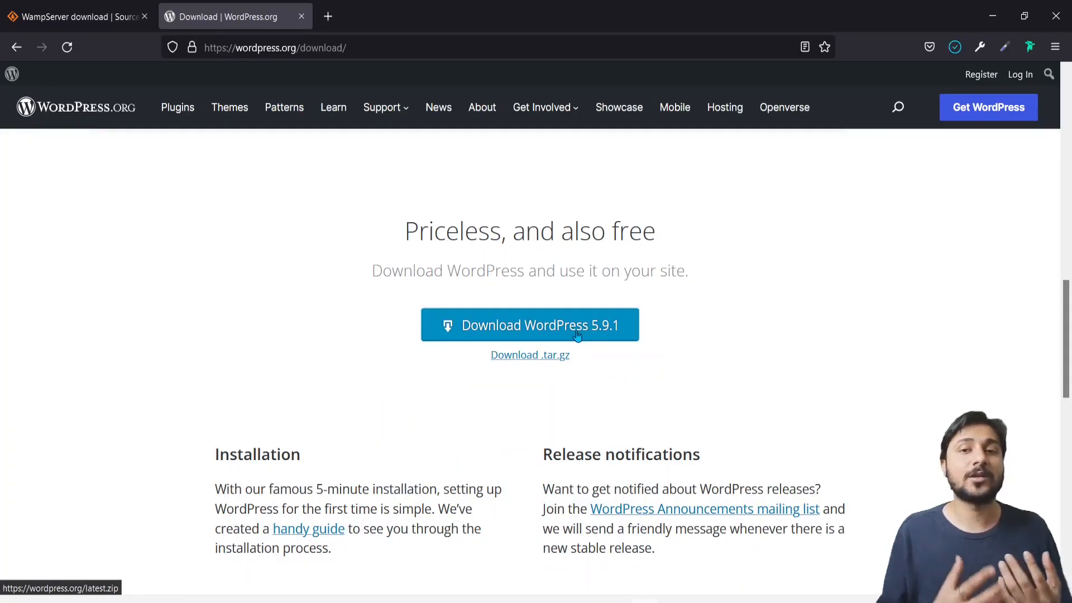
{"action": "left_click", "coordinate": [954, 46]}
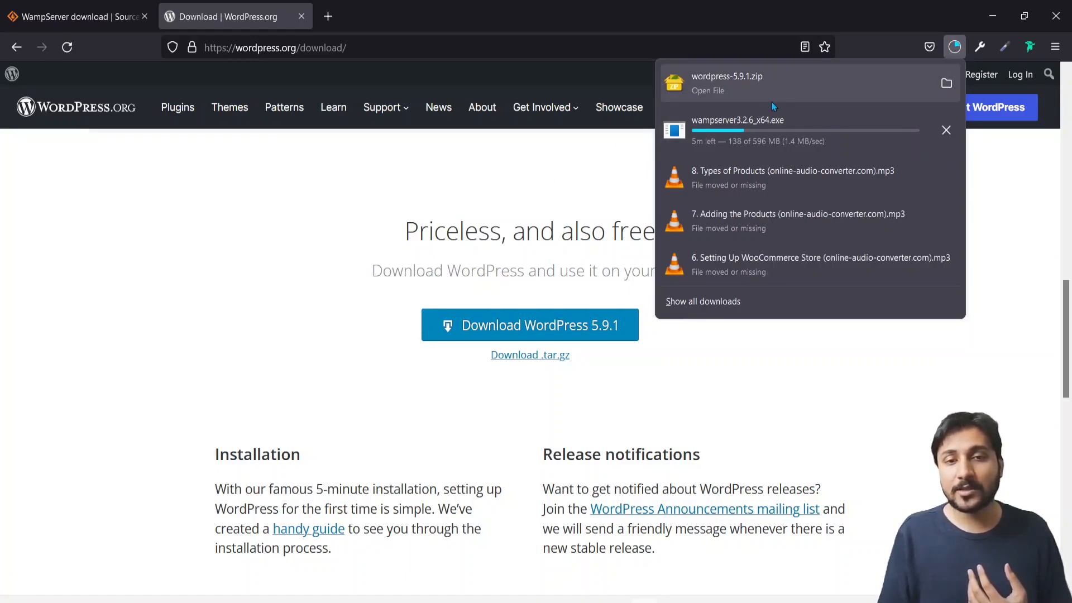
{"action": "left_click", "coordinate": [366, 209]}
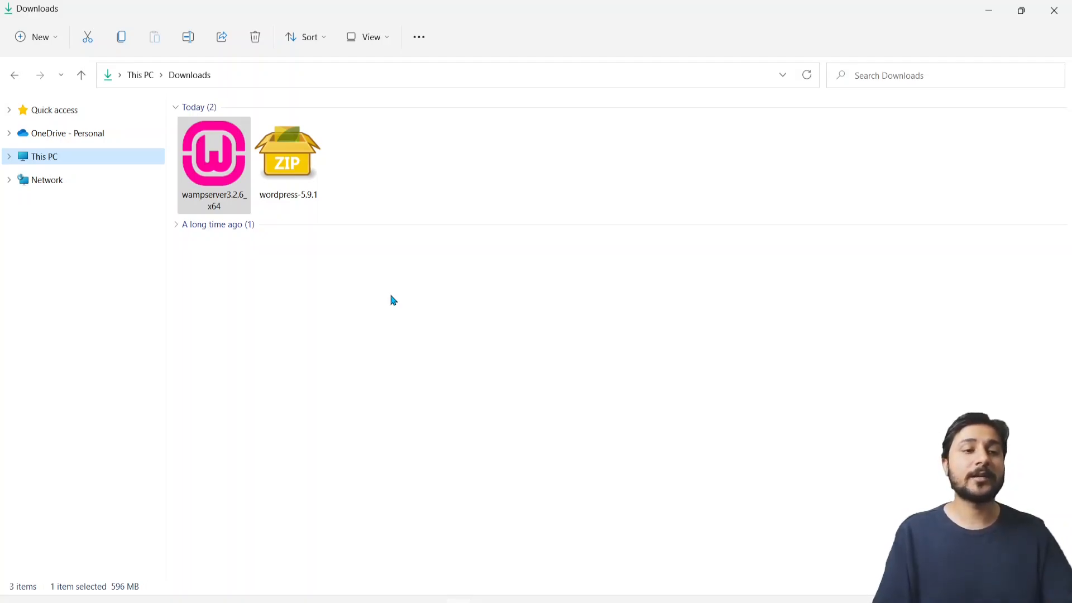
Run the wampserver3.2.6_x64 installer from the Downloads folder
{"action": "double_click", "coordinate": [216, 187]}
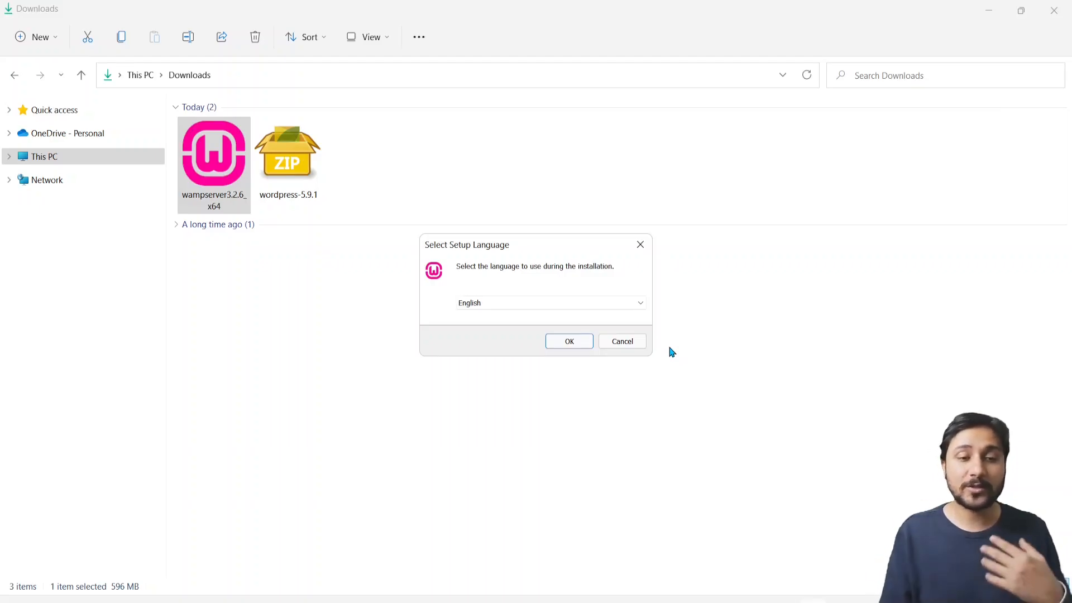
Choose English, accept the license agreement, and keep the default install folder
{"action": "left_click", "coordinate": [569, 343]}
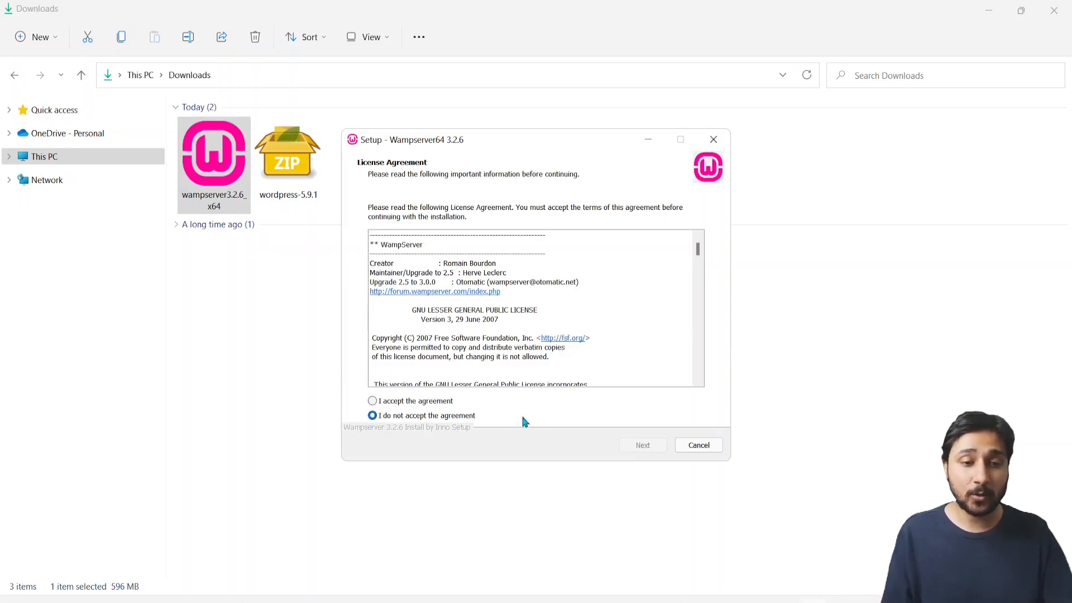
{"action": "left_click", "coordinate": [425, 402]}
{"action": "left_click", "coordinate": [643, 446]}
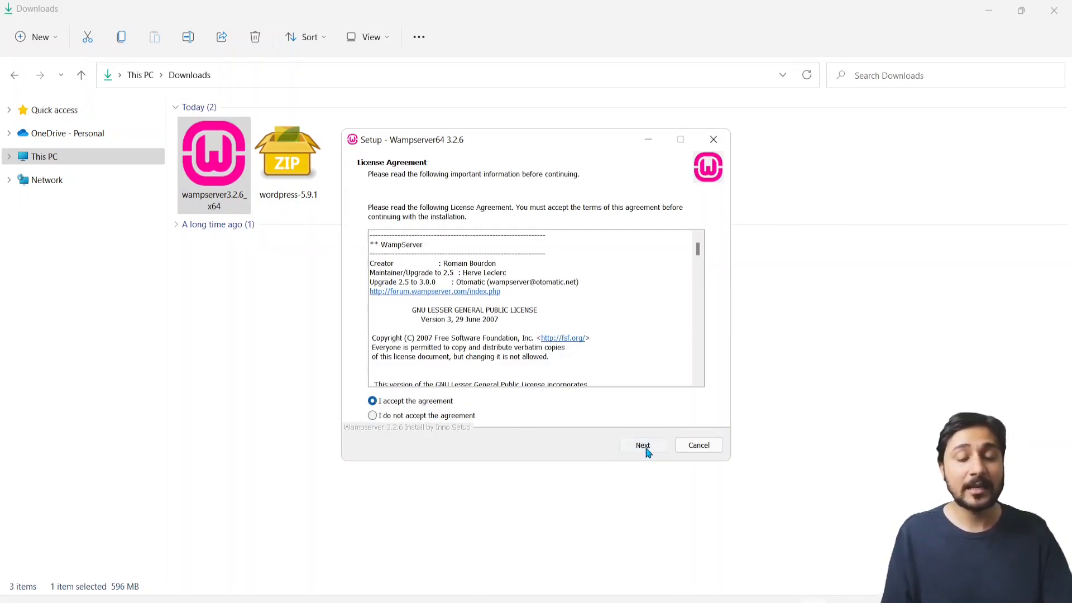
{"action": "scroll", "coordinate": [647, 452], "scroll_direction": "down", "scroll_amount": 15}
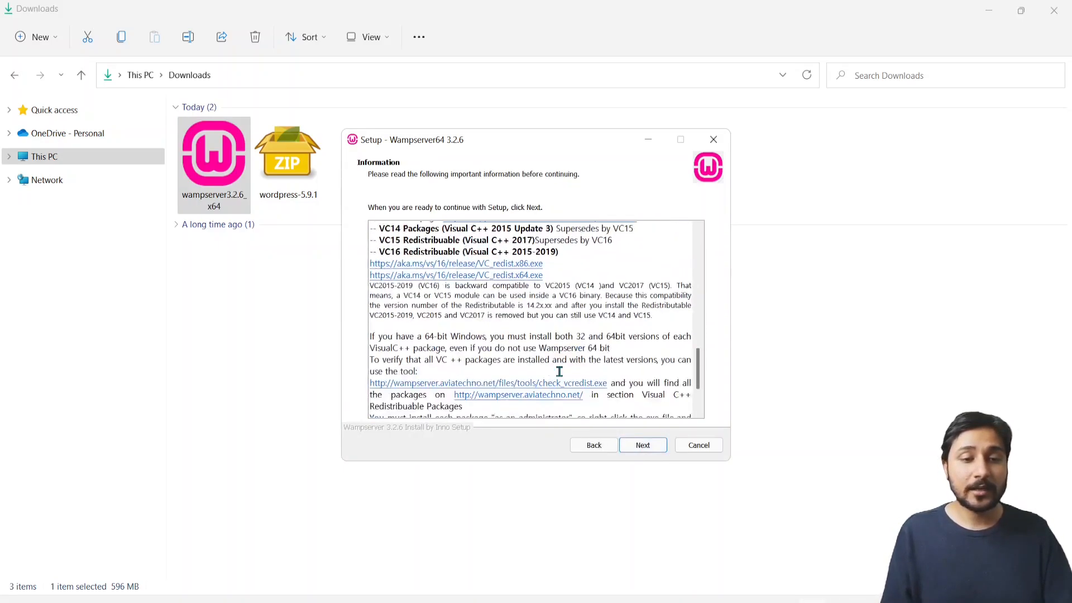
{"action": "left_click", "coordinate": [642, 446]}
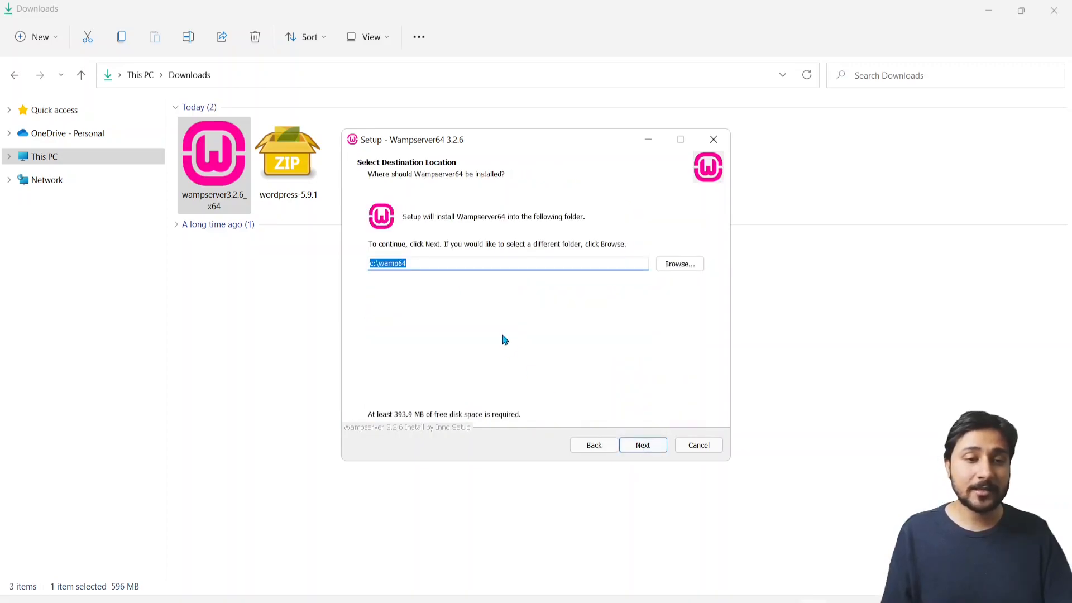
{"action": "left_click", "coordinate": [642, 447]}
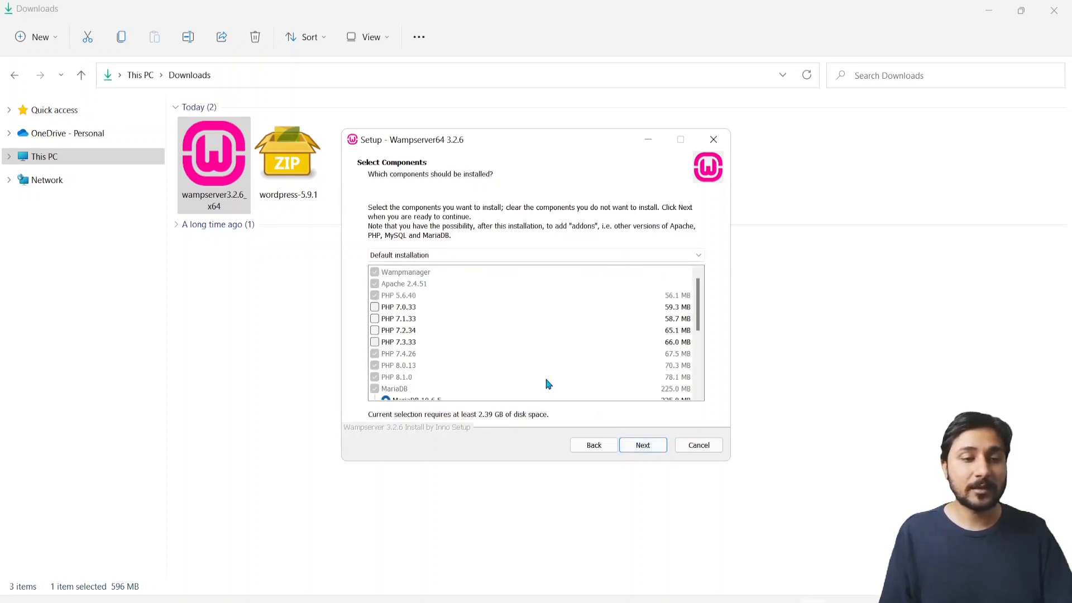
Add PHP 7.3.33 to the components, keep the default shortcuts folder, and start installing
{"action": "scroll", "coordinate": [529, 395], "scroll_direction": "down", "scroll_amount": 5}
{"action": "scroll", "coordinate": [529, 396], "scroll_direction": "up", "scroll_amount": 1}
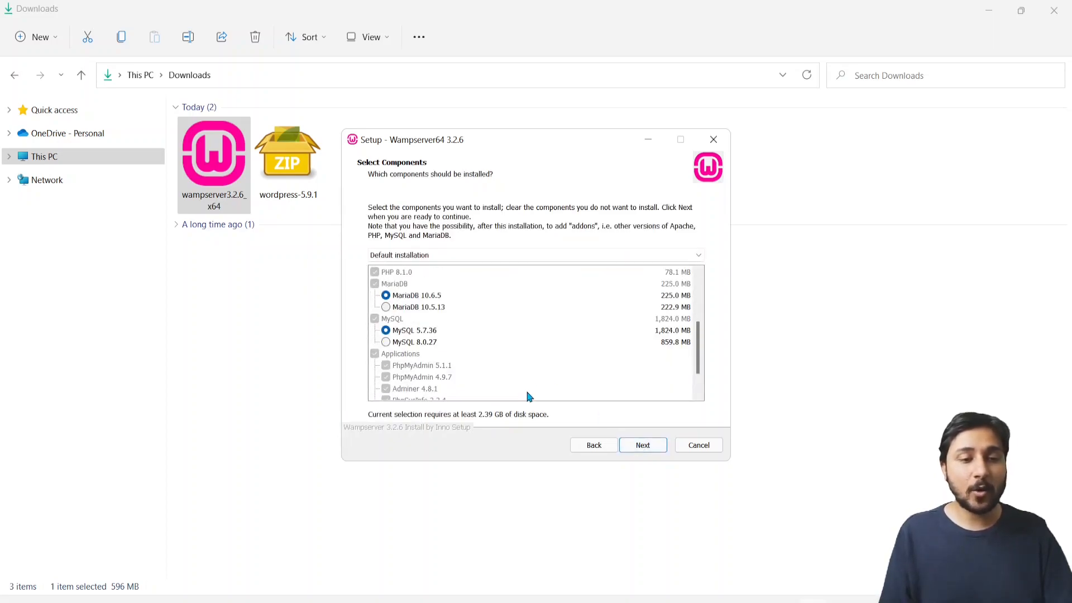
{"action": "scroll", "coordinate": [529, 396], "scroll_direction": "up", "scroll_amount": 3}
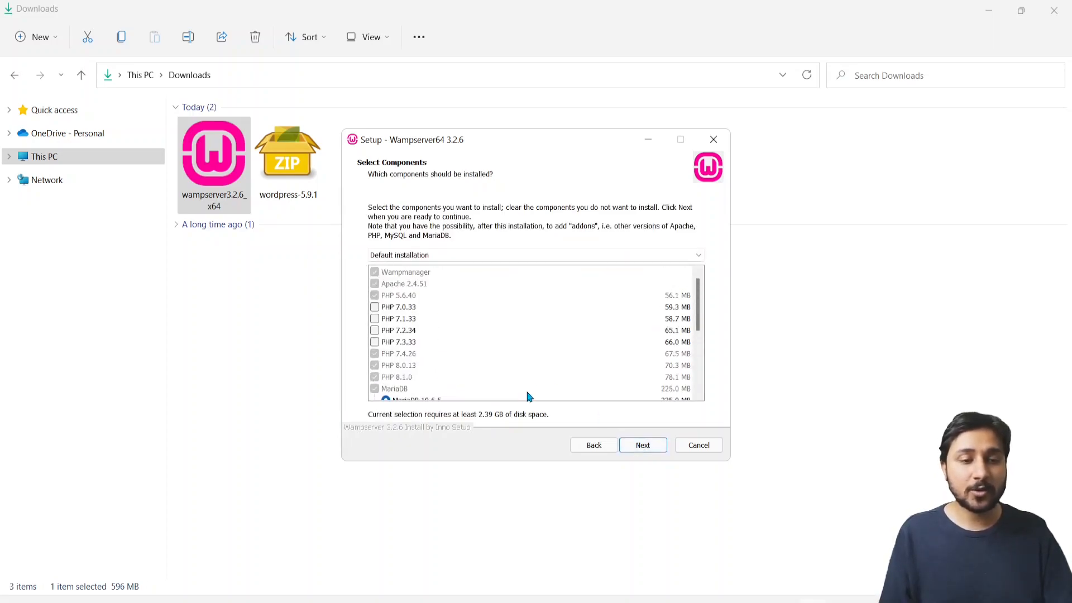
{"action": "left_click", "coordinate": [379, 309]}
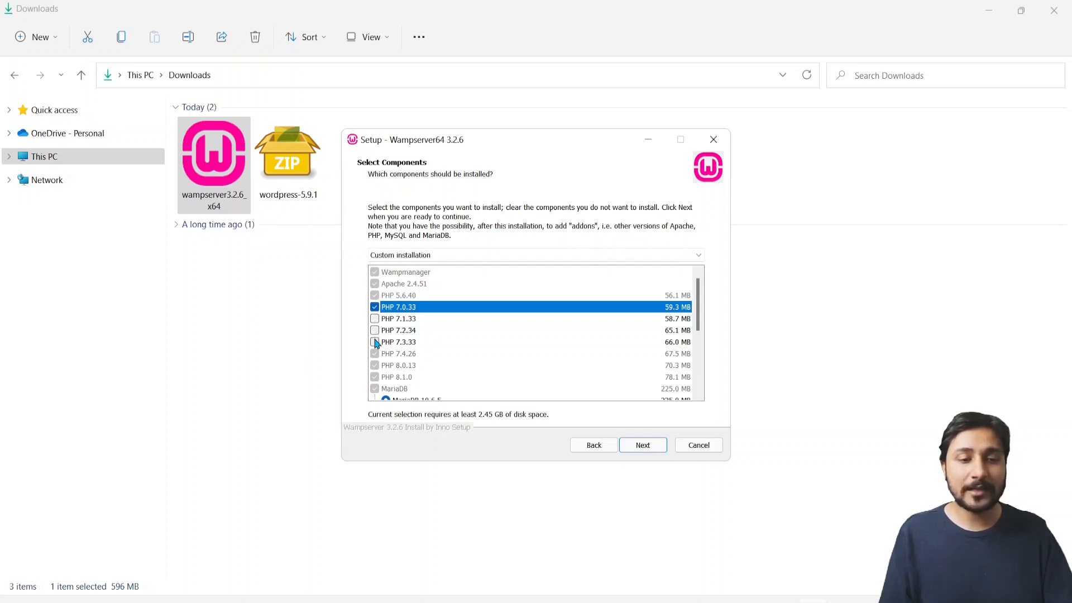
{"action": "left_click", "coordinate": [375, 342]}
{"action": "left_click", "coordinate": [374, 306]}
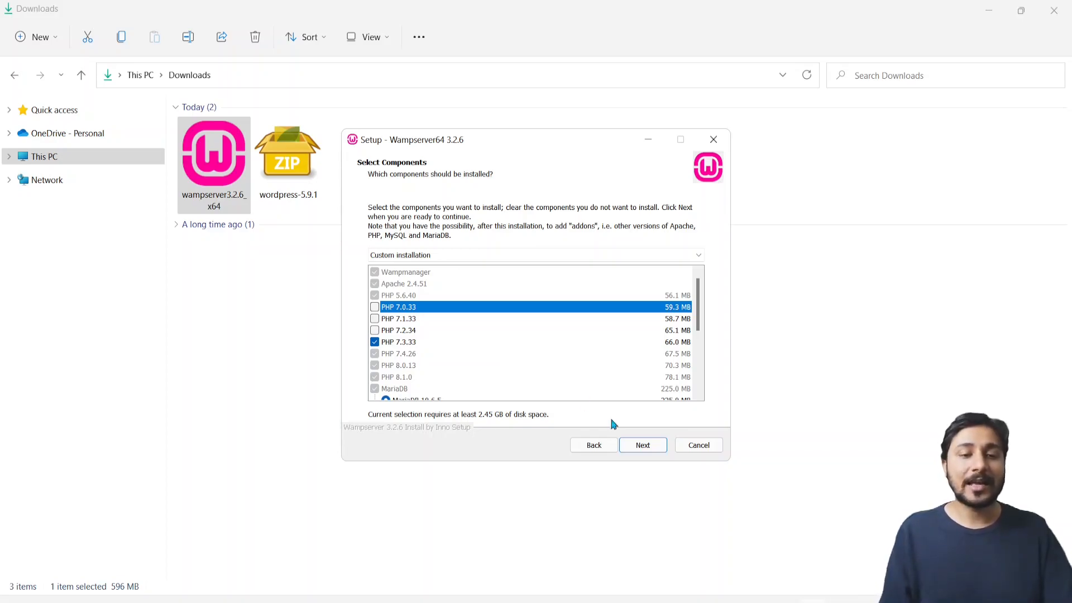
{"action": "left_click", "coordinate": [640, 445]}
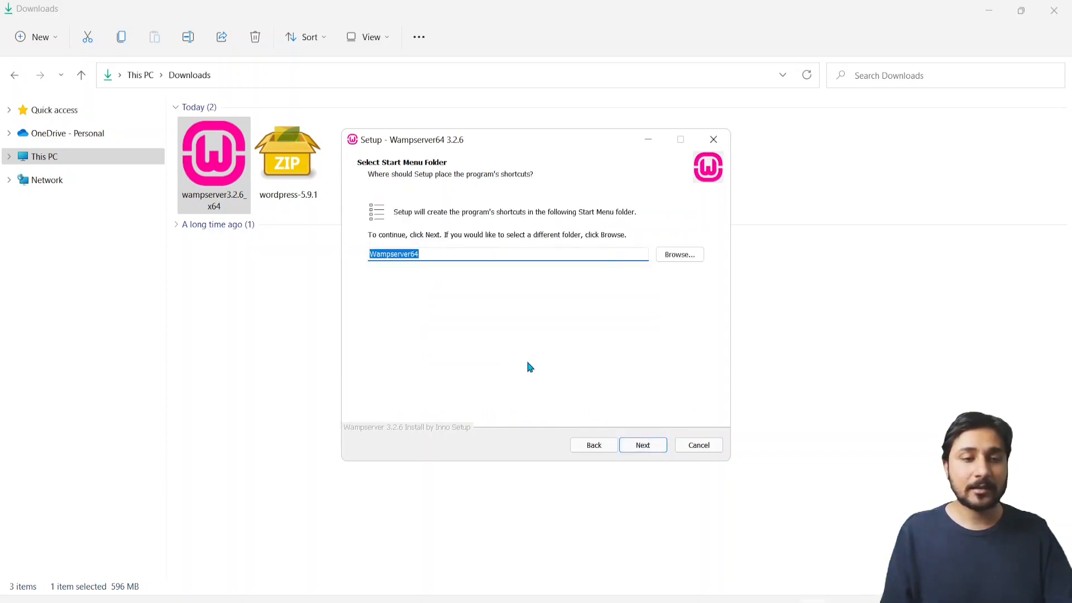
{"action": "left_click", "coordinate": [641, 446]}
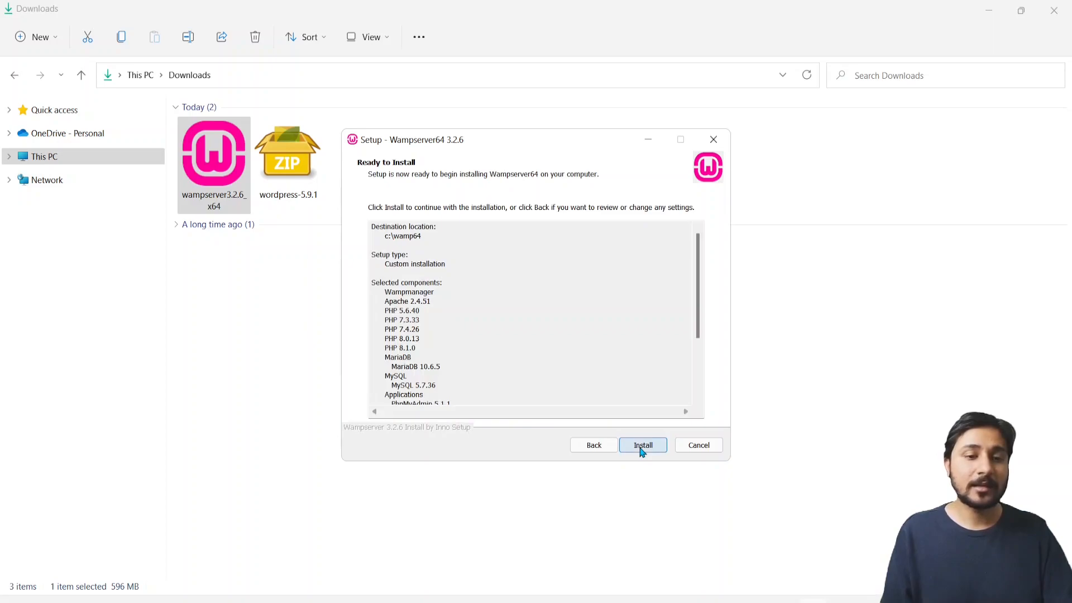
{"action": "left_click", "coordinate": [642, 446]}
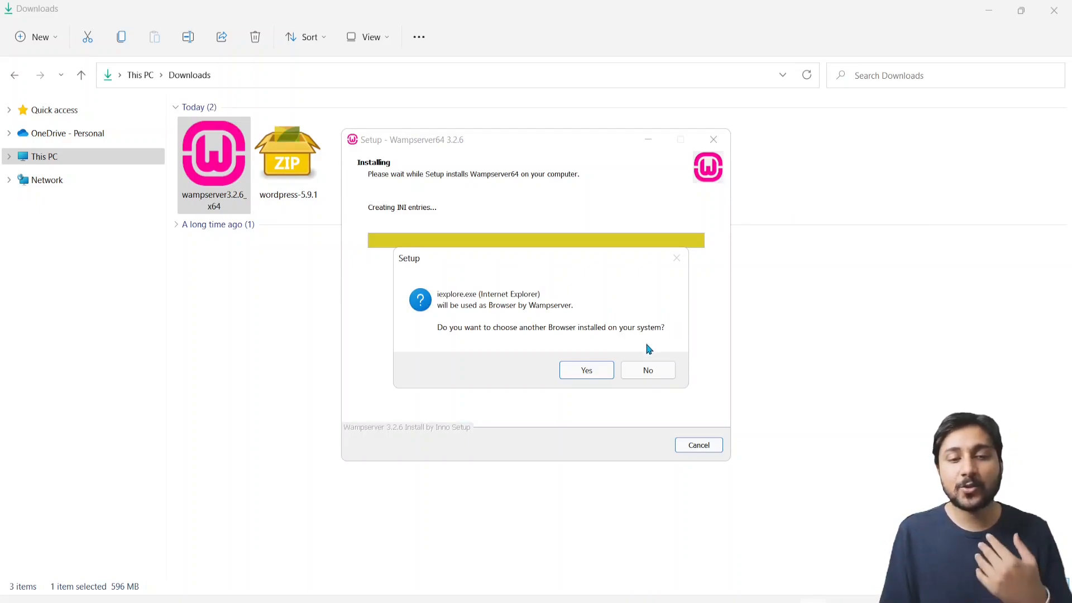
Set chrome from C:\Program Files\Google\Chrome\Application as Wampserver's browser
{"action": "left_click", "coordinate": [596, 377]}
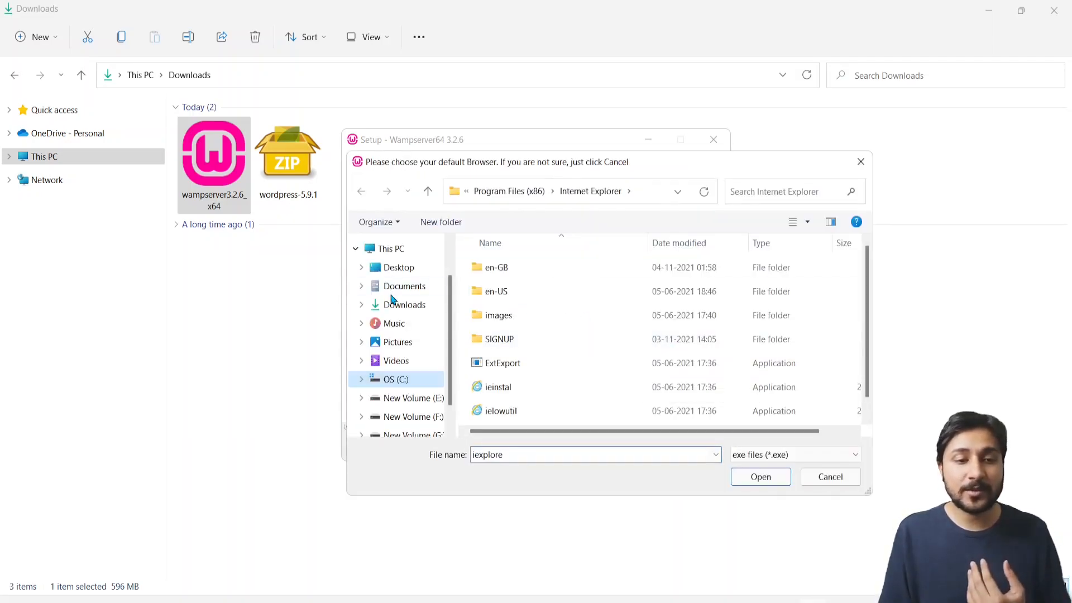
{"action": "scroll", "coordinate": [395, 348], "scroll_direction": "down", "scroll_amount": 1}
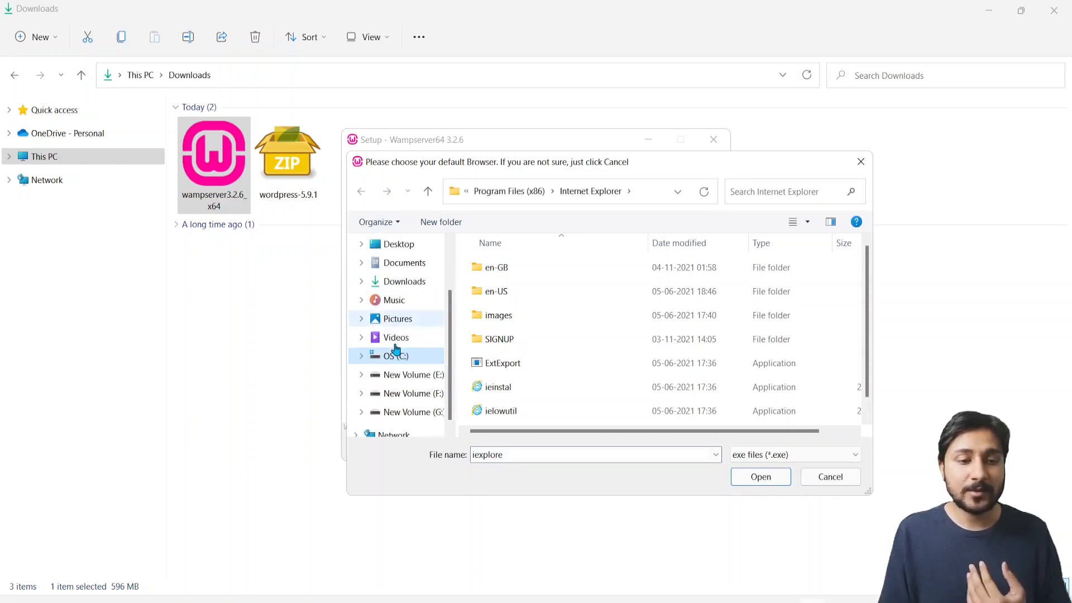
{"action": "left_click", "coordinate": [391, 361]}
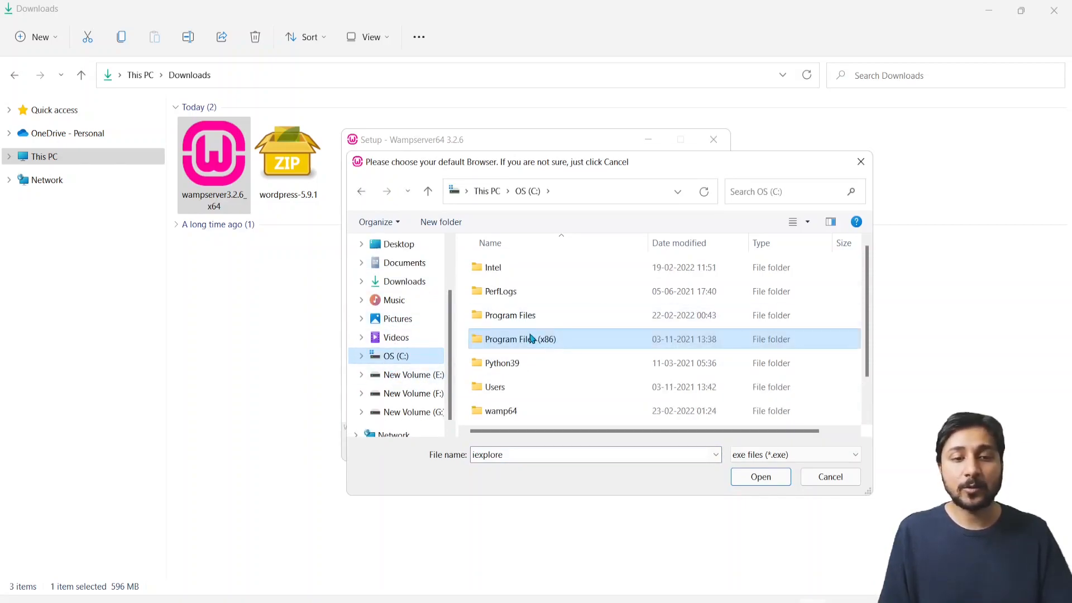
{"action": "double_click", "coordinate": [547, 323]}
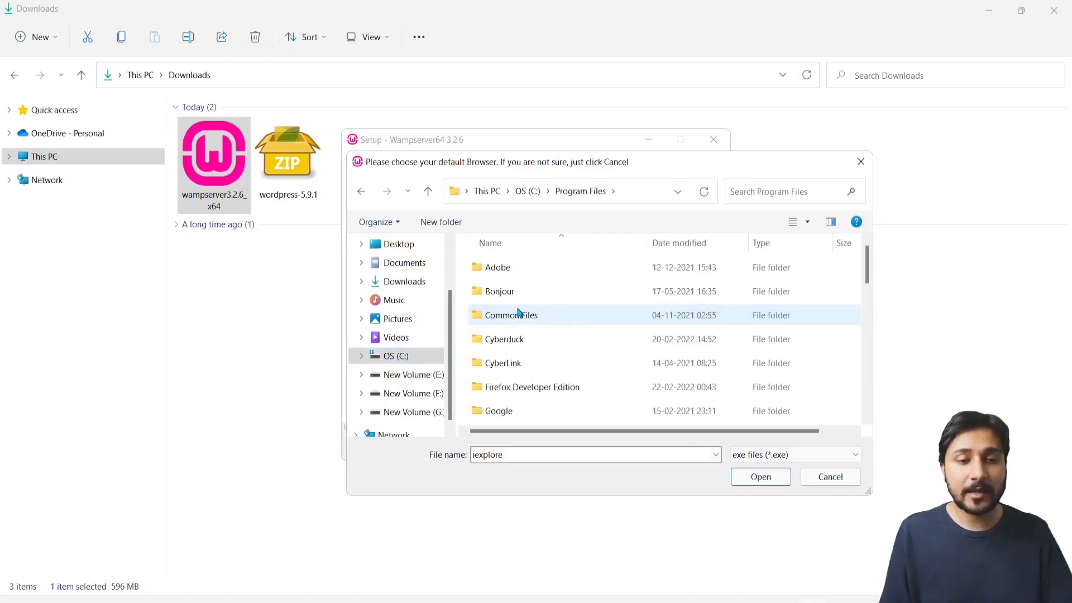
{"action": "left_click", "coordinate": [500, 319]}
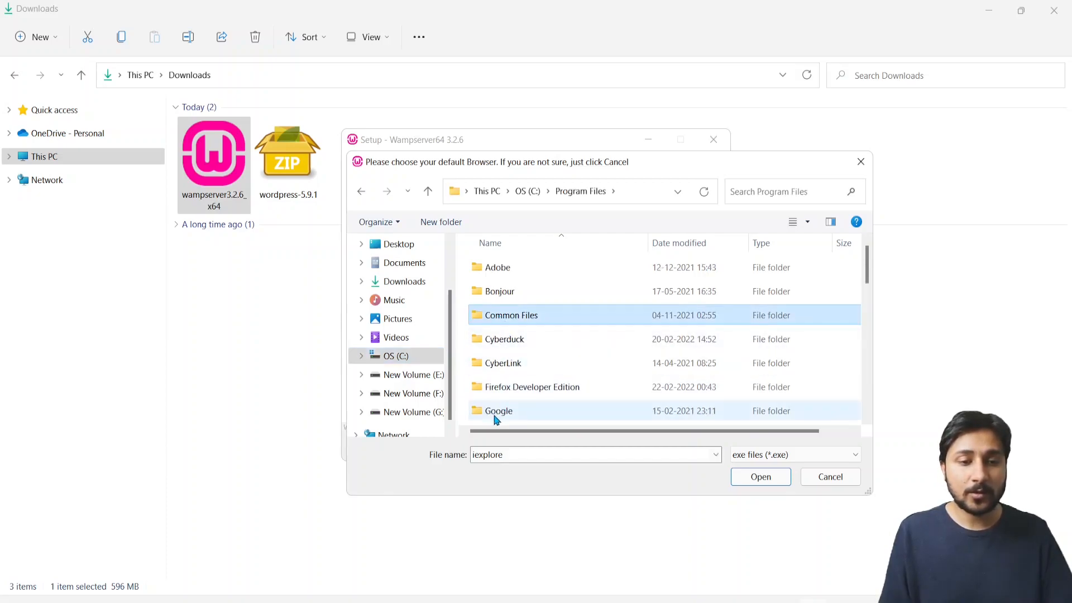
{"action": "left_click", "coordinate": [495, 417]}
{"action": "double_click", "coordinate": [495, 418]}
{"action": "double_click", "coordinate": [502, 267]}
{"action": "double_click", "coordinate": [501, 269]}
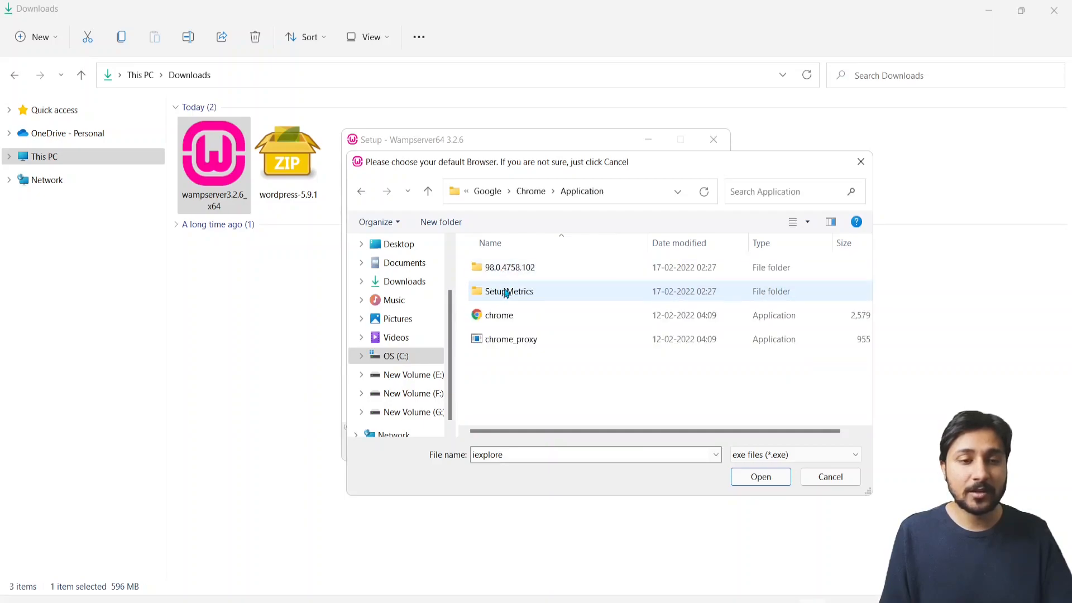
{"action": "double_click", "coordinate": [504, 322]}
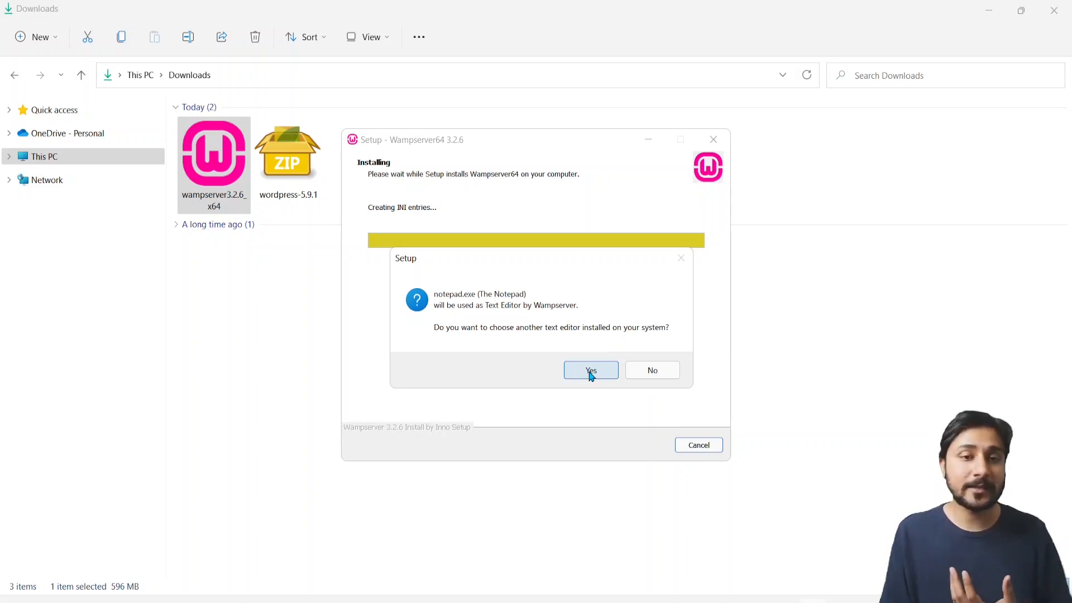
Keep Notepad as the text editor and finish the Wampserver64 3.2.6 setup
{"action": "left_click", "coordinate": [654, 373]}
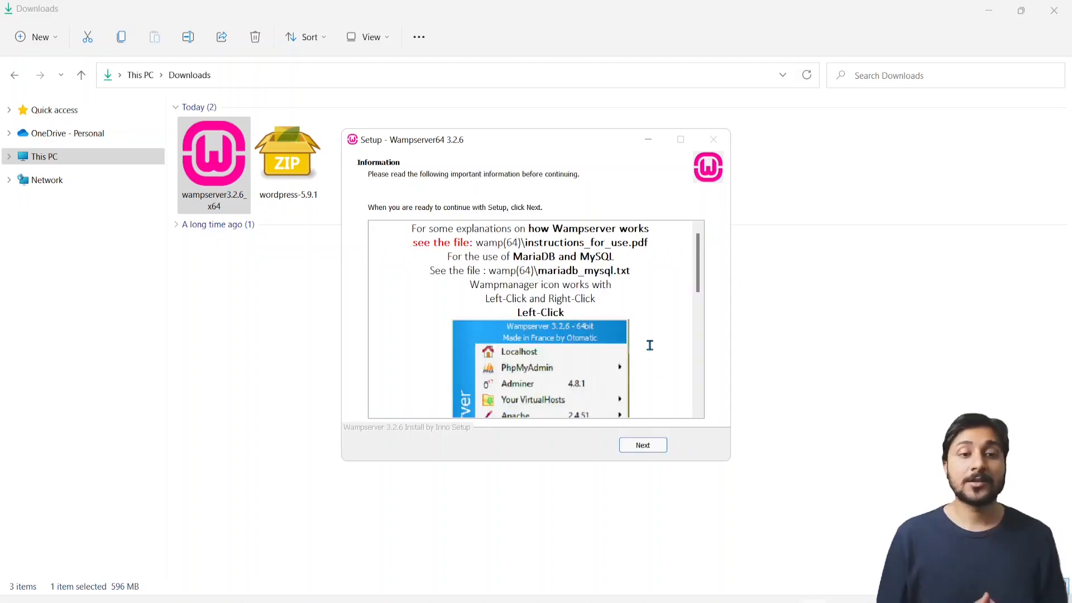
{"action": "left_click", "coordinate": [644, 445]}
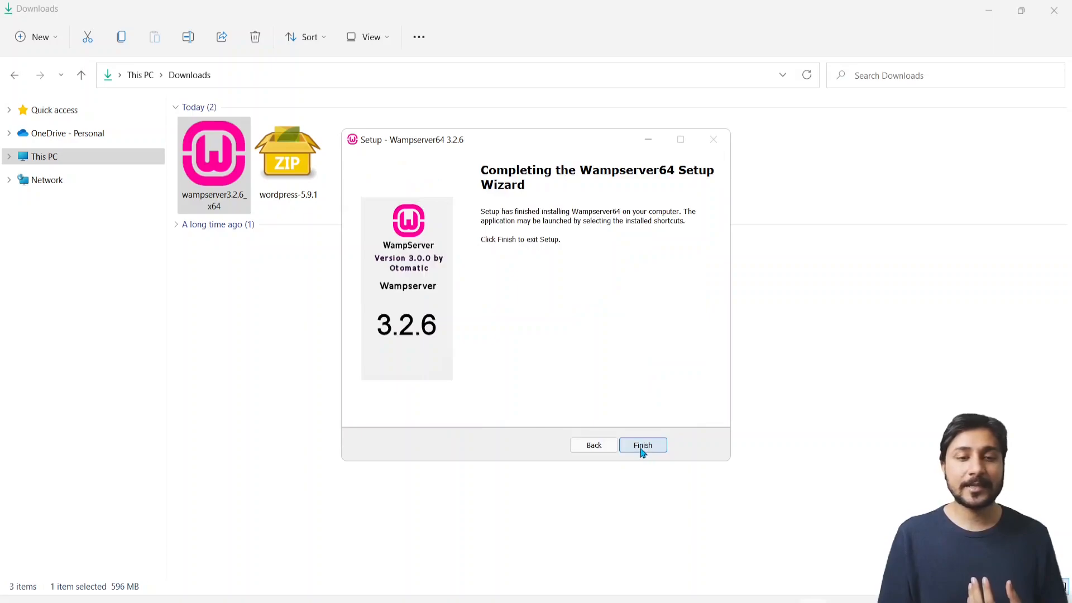
{"action": "left_click", "coordinate": [643, 446]}
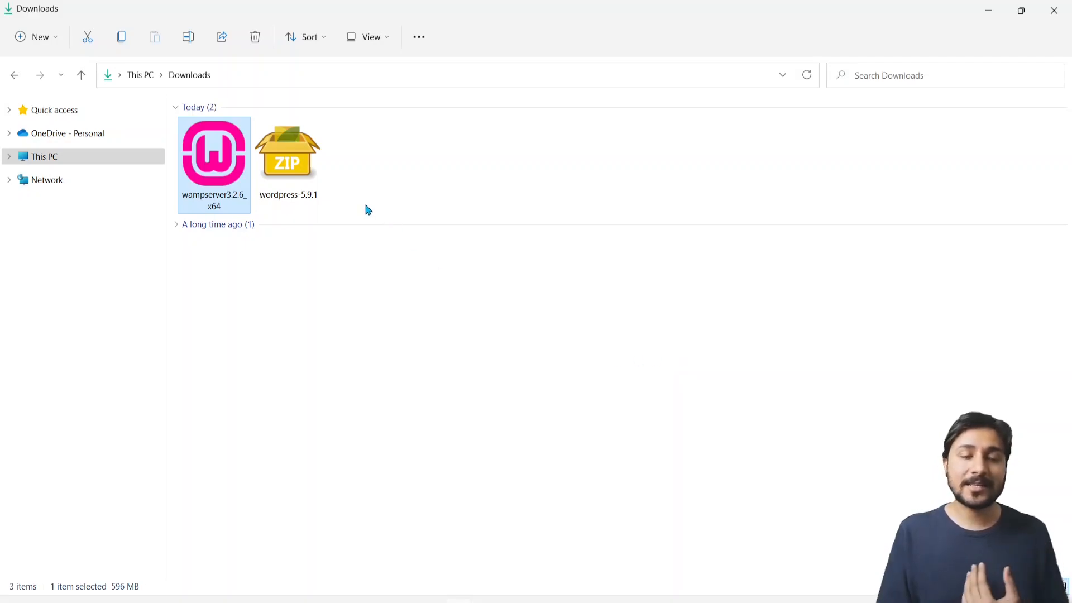
{"action": "left_click", "coordinate": [299, 184]}
Extract all of wordpress-5.9.1.zip into the Downloads folder
{"action": "right_click", "coordinate": [299, 183]}
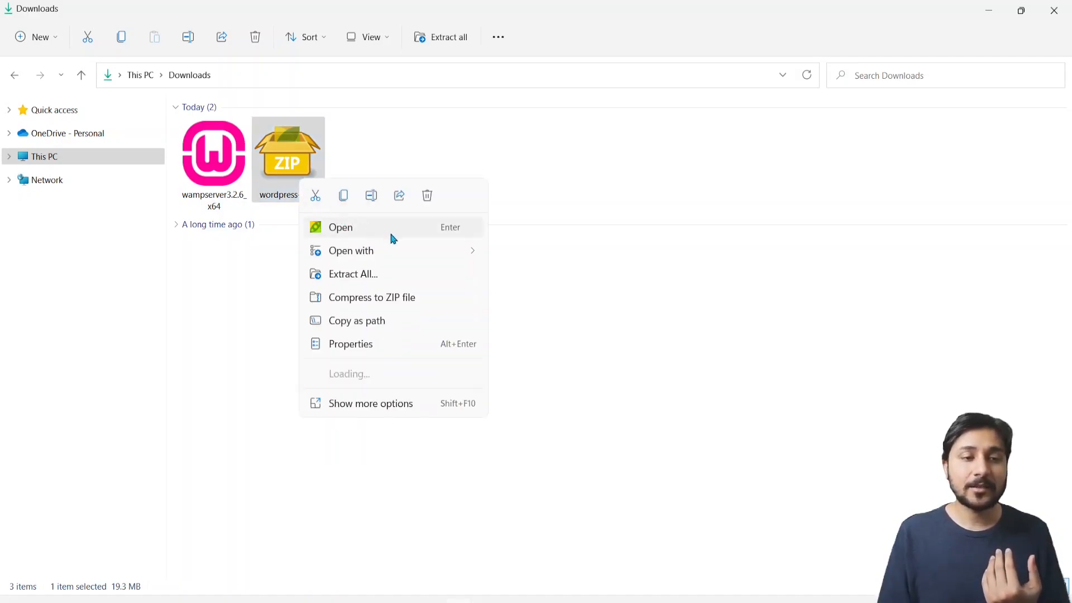
{"action": "left_click", "coordinate": [371, 276]}
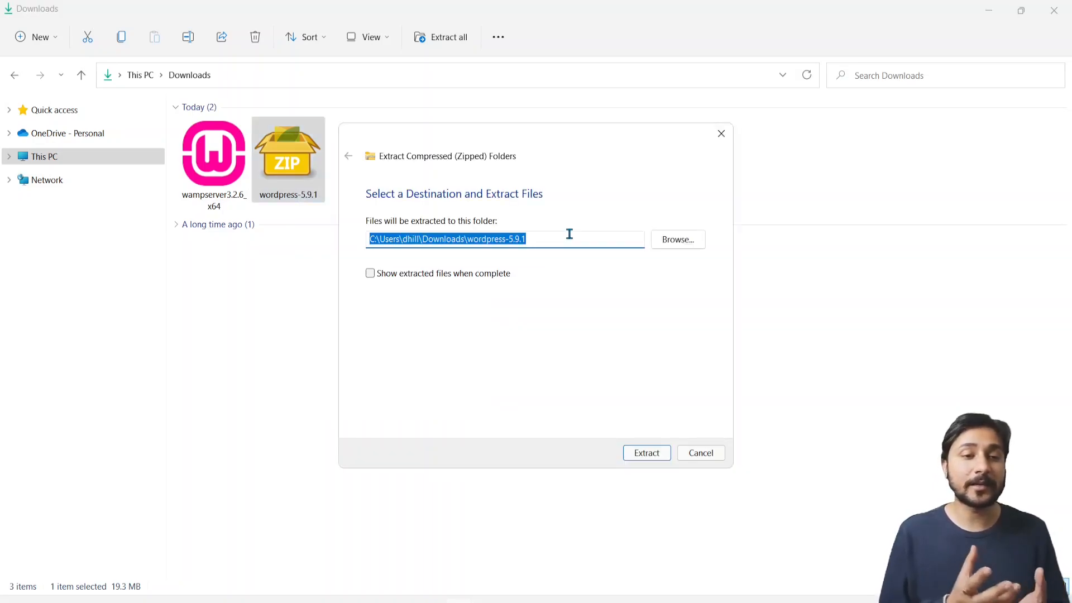
{"action": "left_click", "coordinate": [650, 453]}
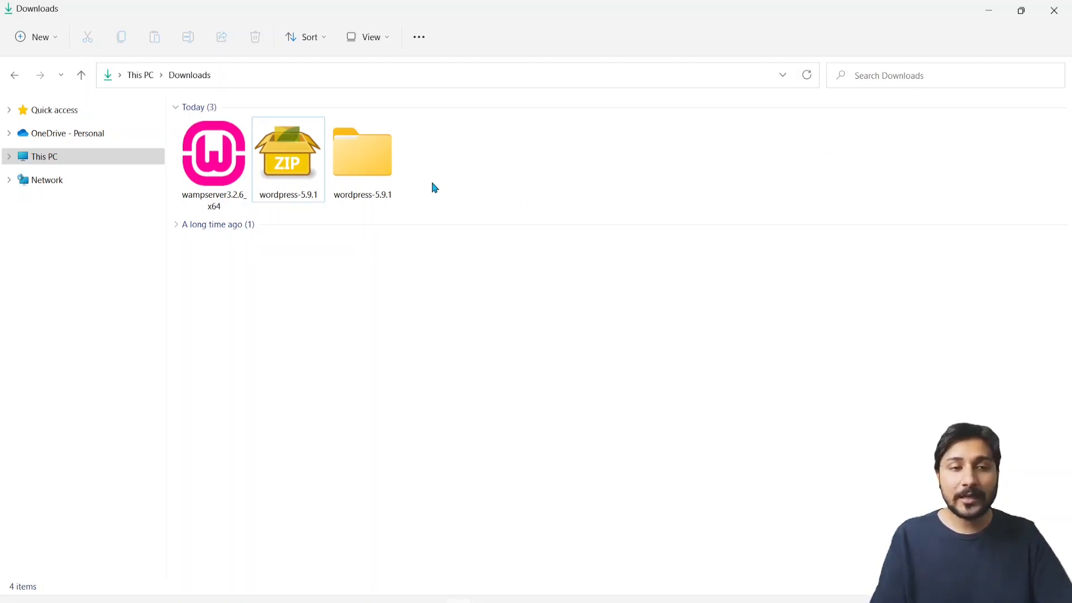
Copy the wordpress-5.9.1 folder and go to C:\wamp64\www, using large icons
{"action": "left_click", "coordinate": [376, 178]}
{"action": "key", "text": "ctrl+c"}
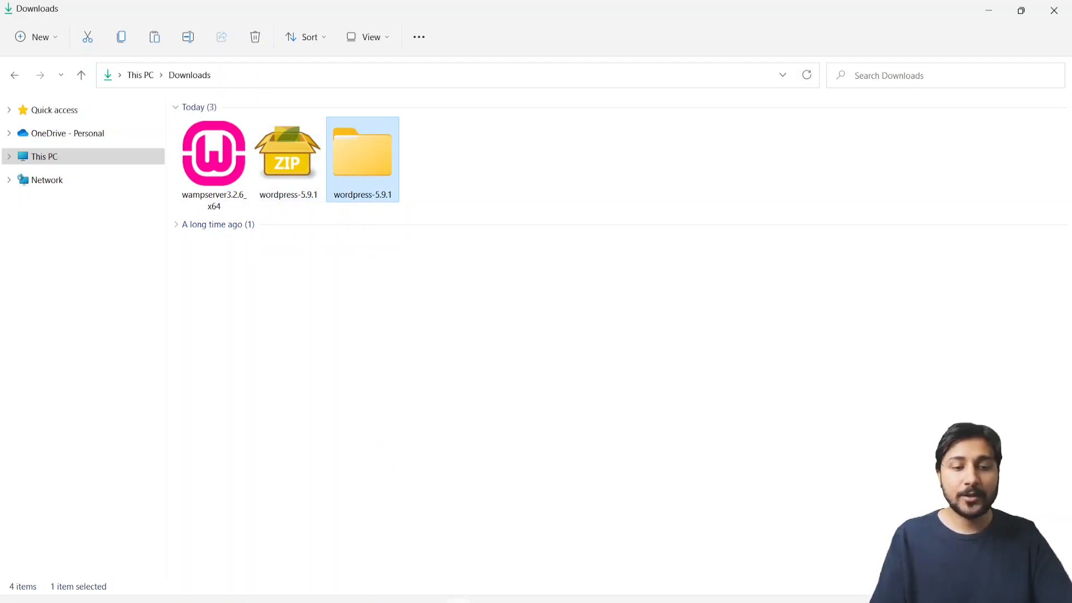
{"action": "left_click", "coordinate": [498, 543]}
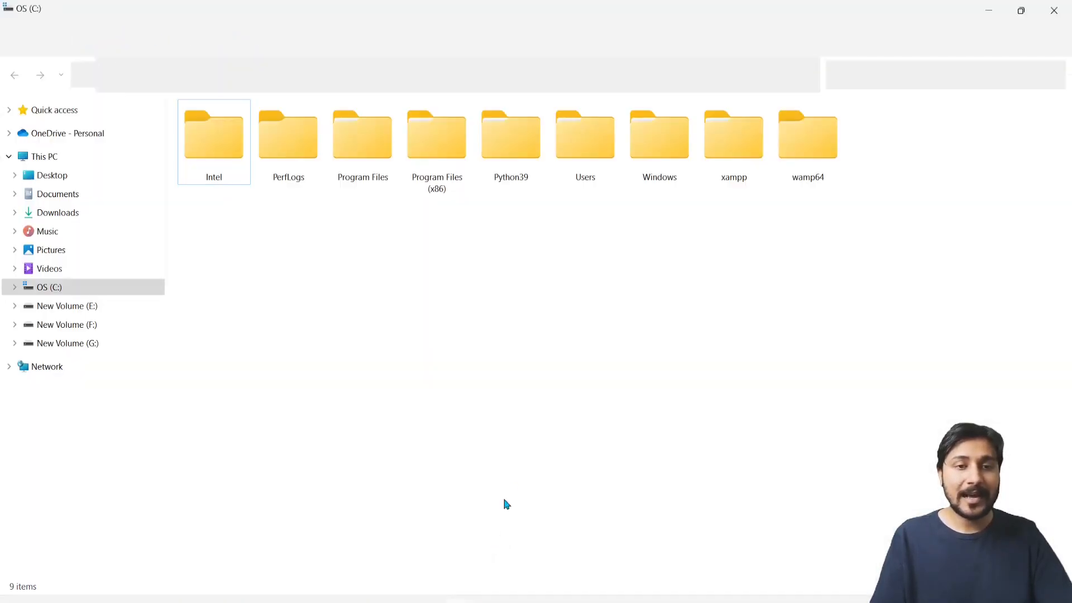
{"action": "double_click", "coordinate": [805, 152]}
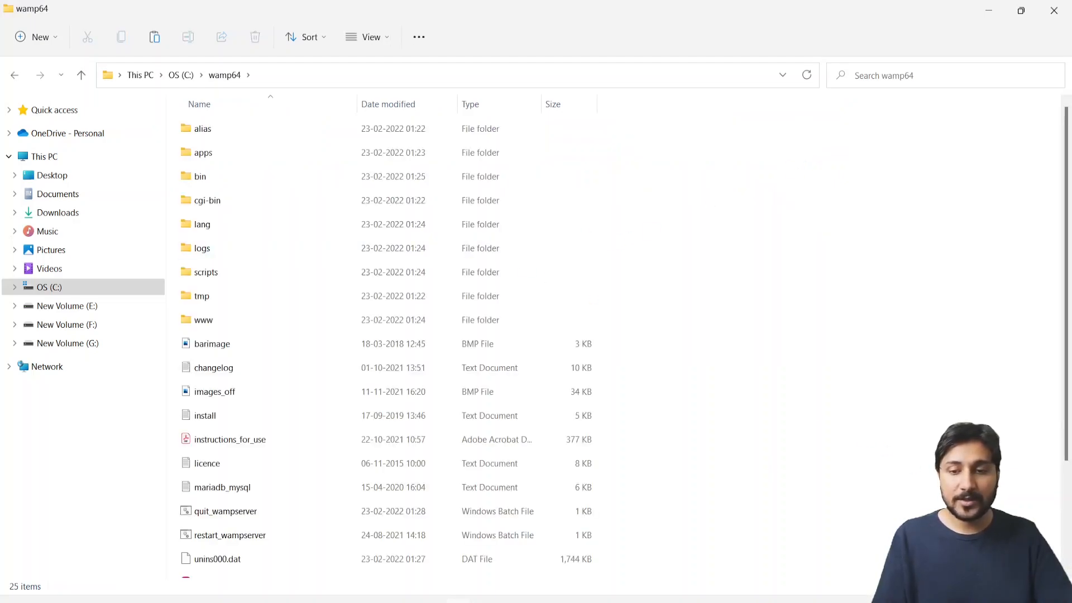
{"action": "left_click", "coordinate": [1063, 587]}
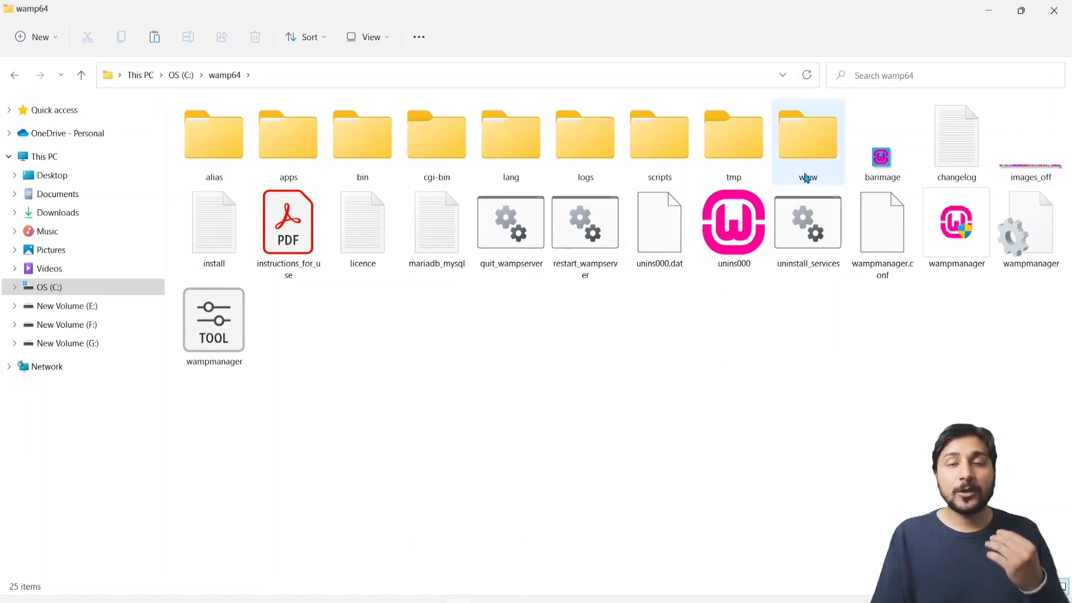
{"action": "double_click", "coordinate": [806, 177]}
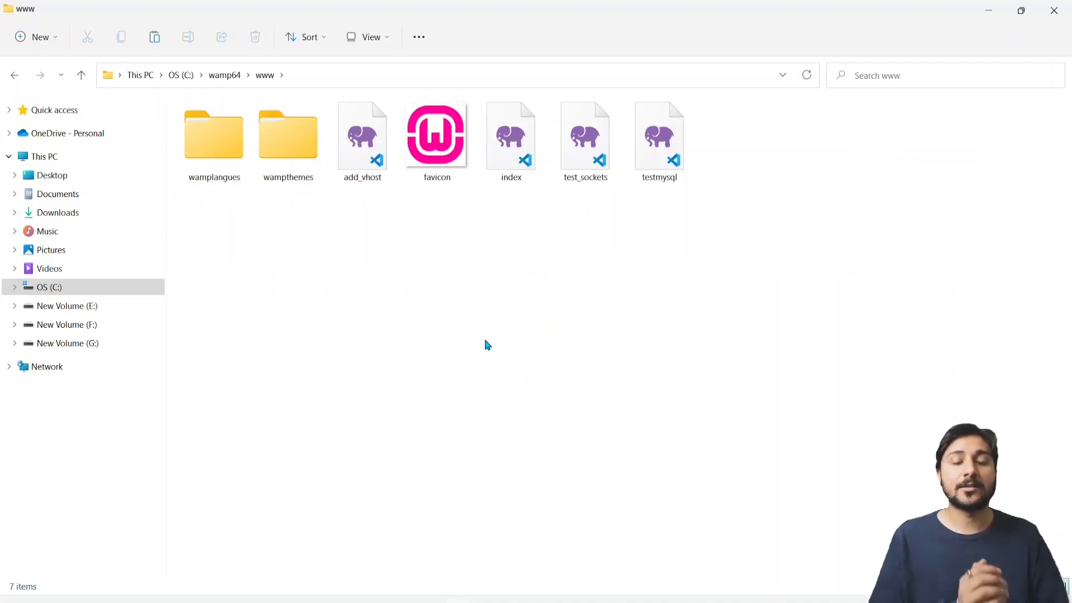
Paste the wordpress-5.9.1 folder into C:\wamp64\www and rename it mywebsite
{"action": "key", "text": "ctrl+v"}
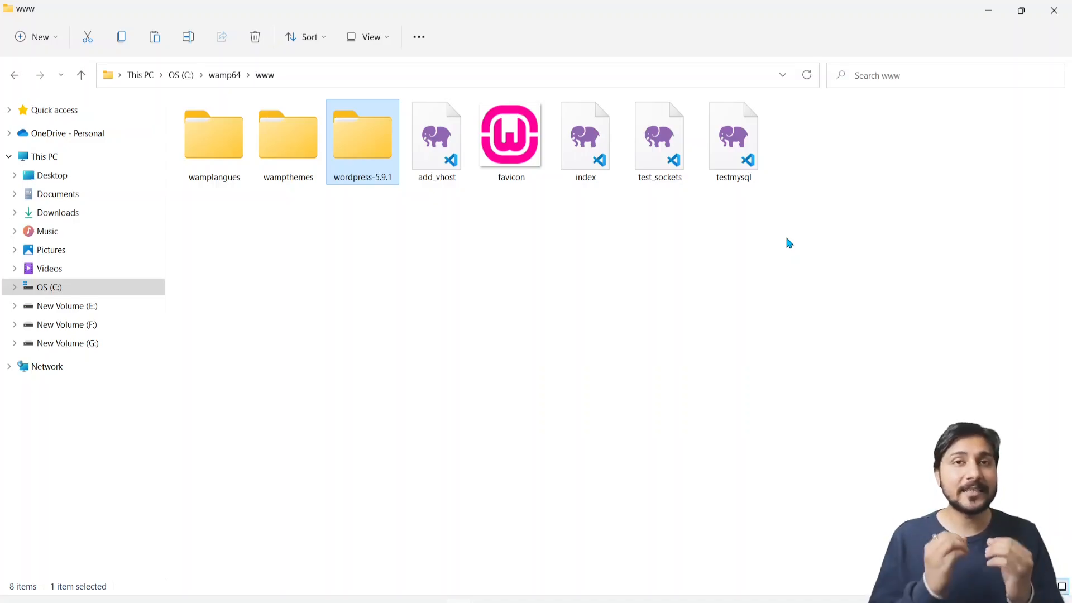
{"action": "left_click", "coordinate": [371, 177]}
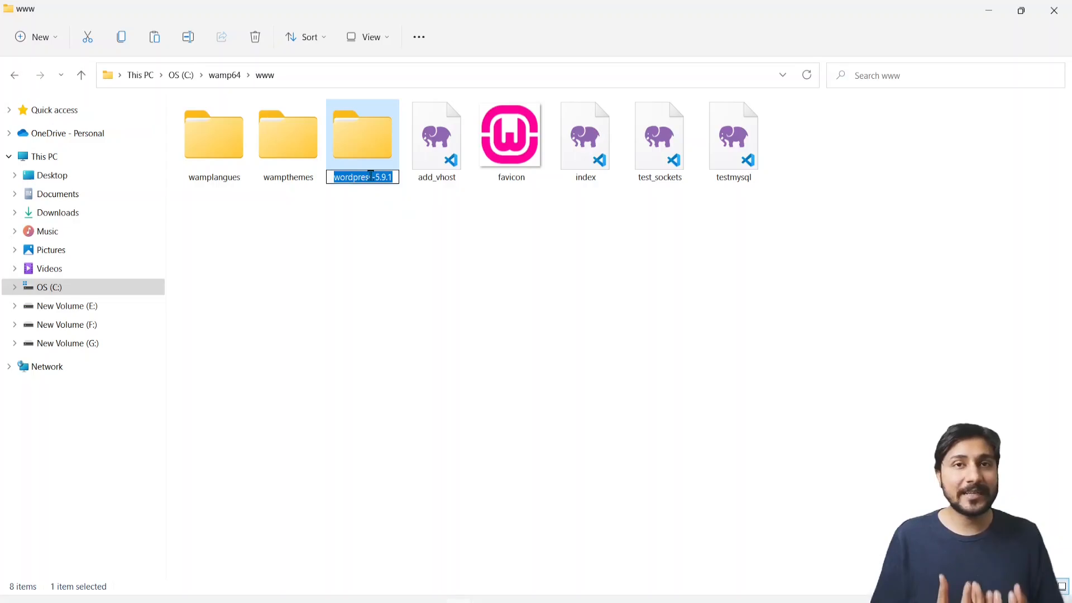
{"action": "type", "text": "mywebsite"}
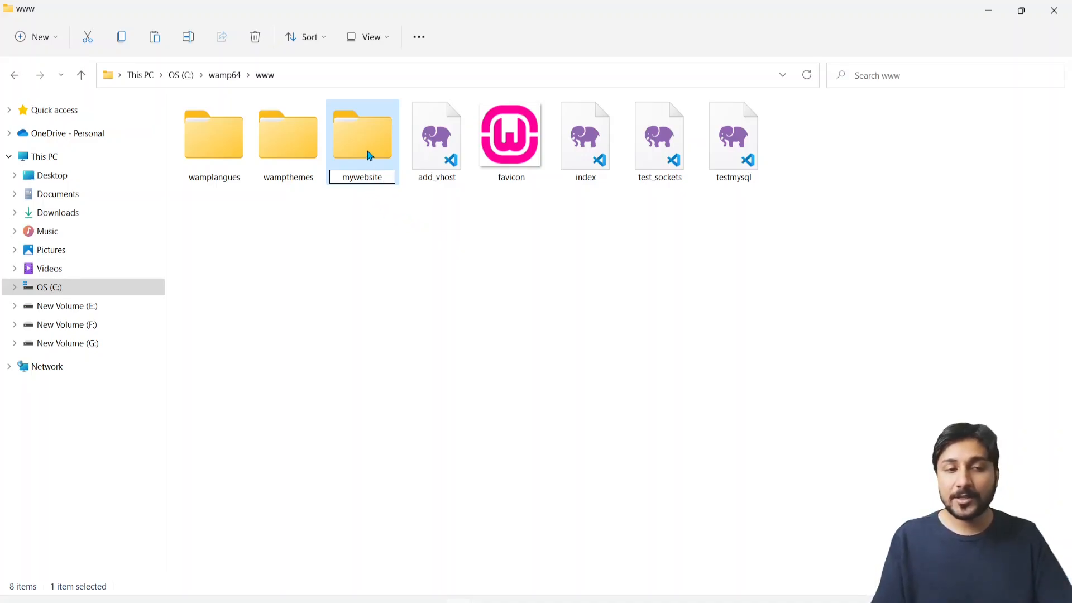
{"action": "key", "text": "Return"}
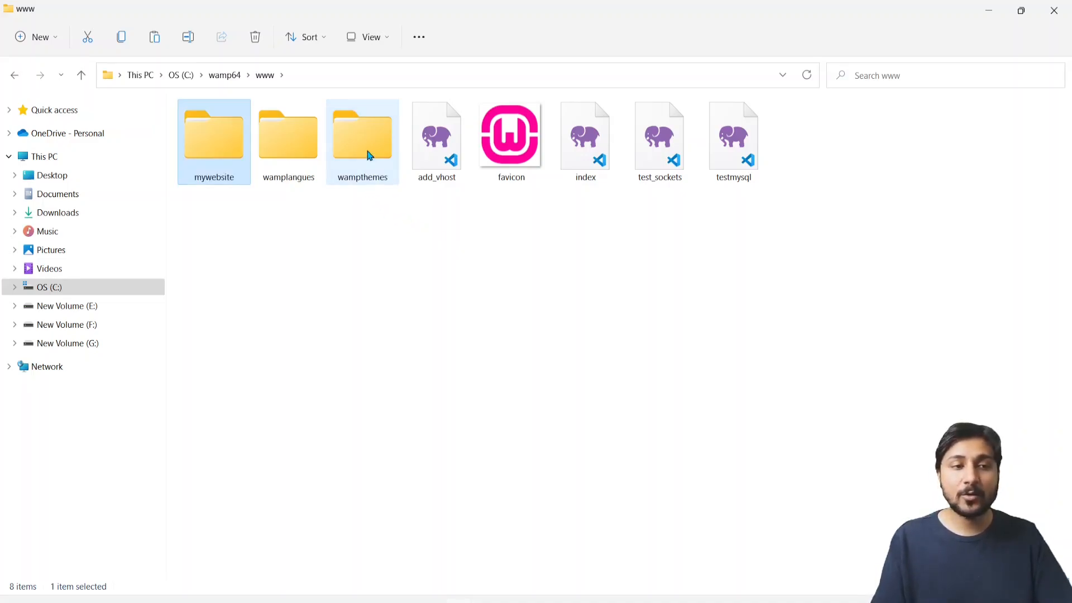
Move the inner wordpress folder up into www and delete the emptied mywebsite folder
{"action": "double_click", "coordinate": [210, 156]}
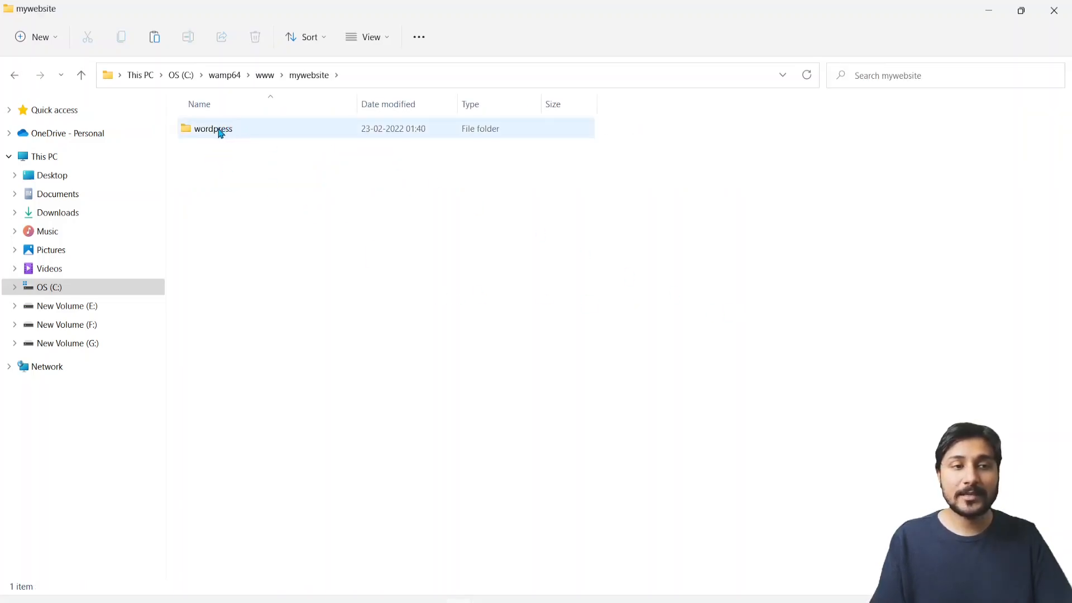
{"action": "mouse_move", "coordinate": [220, 134]}
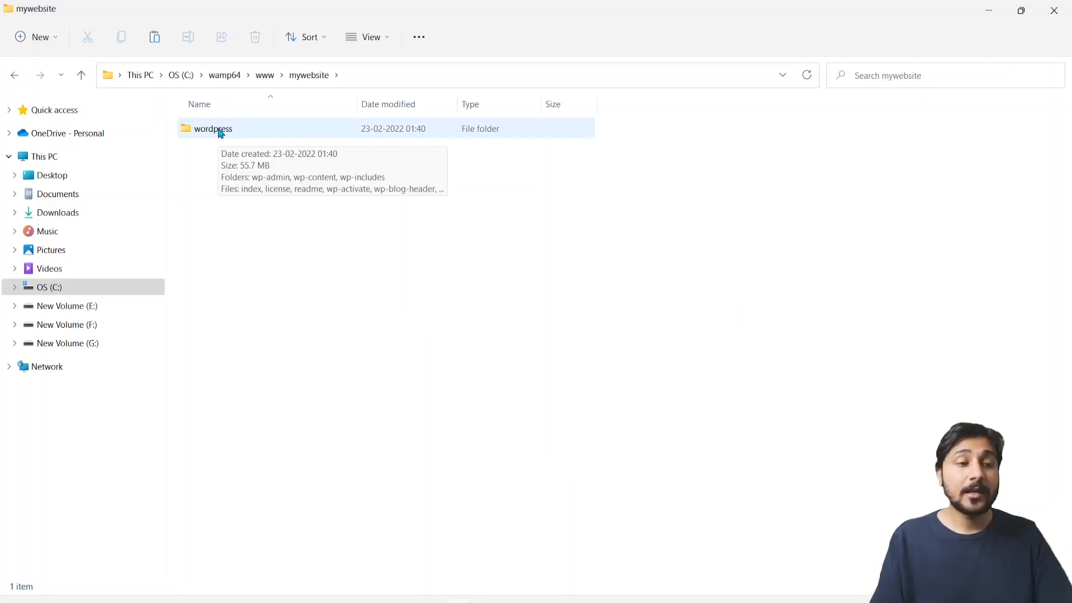
{"action": "left_click", "coordinate": [220, 134]}
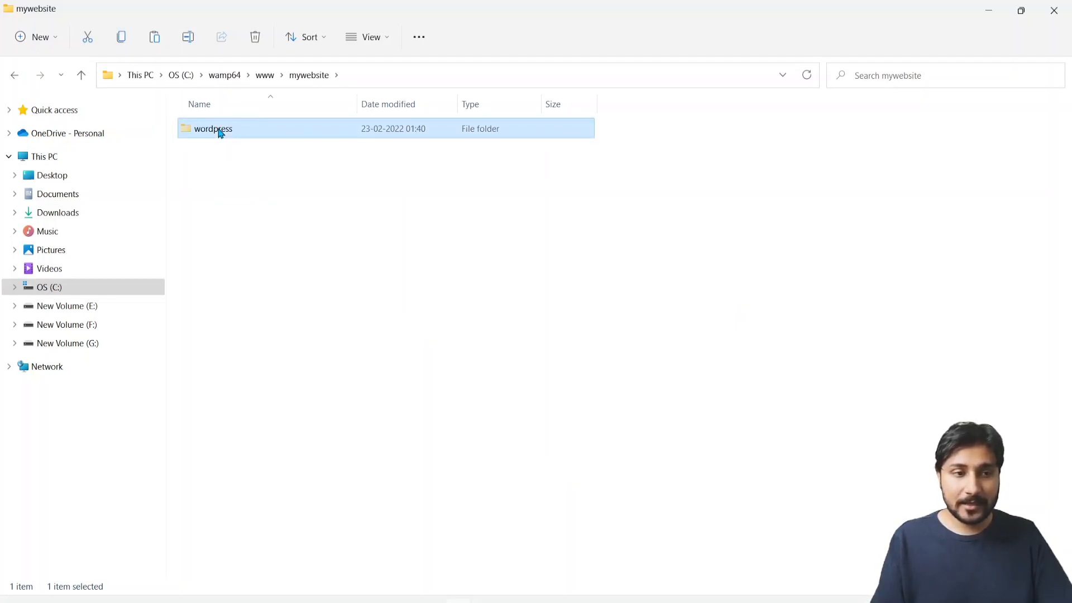
{"action": "key", "text": "BackSpace"}
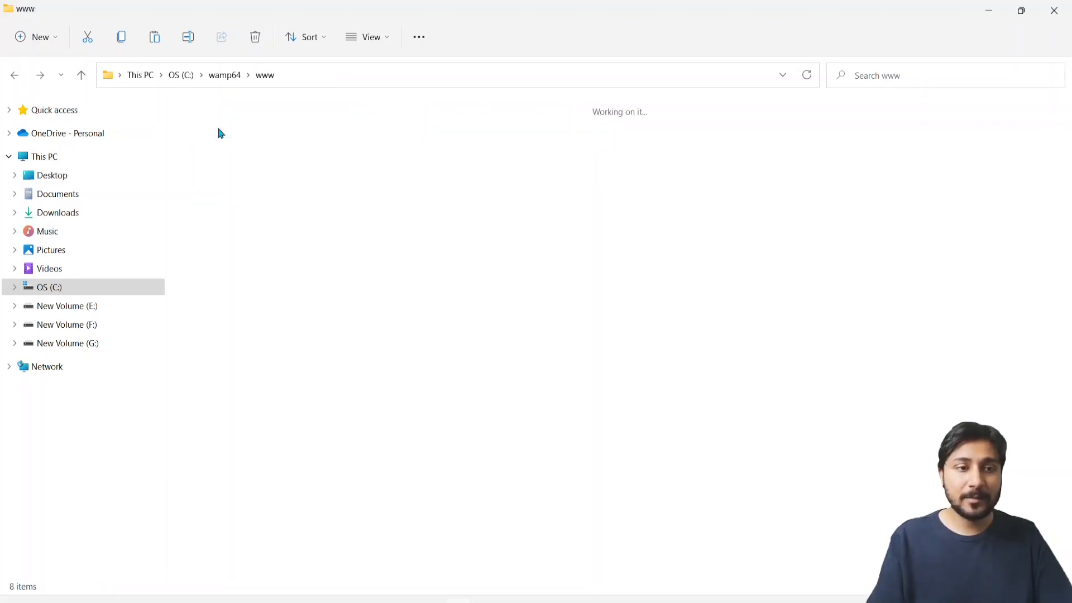
{"action": "left_click", "coordinate": [373, 308]}
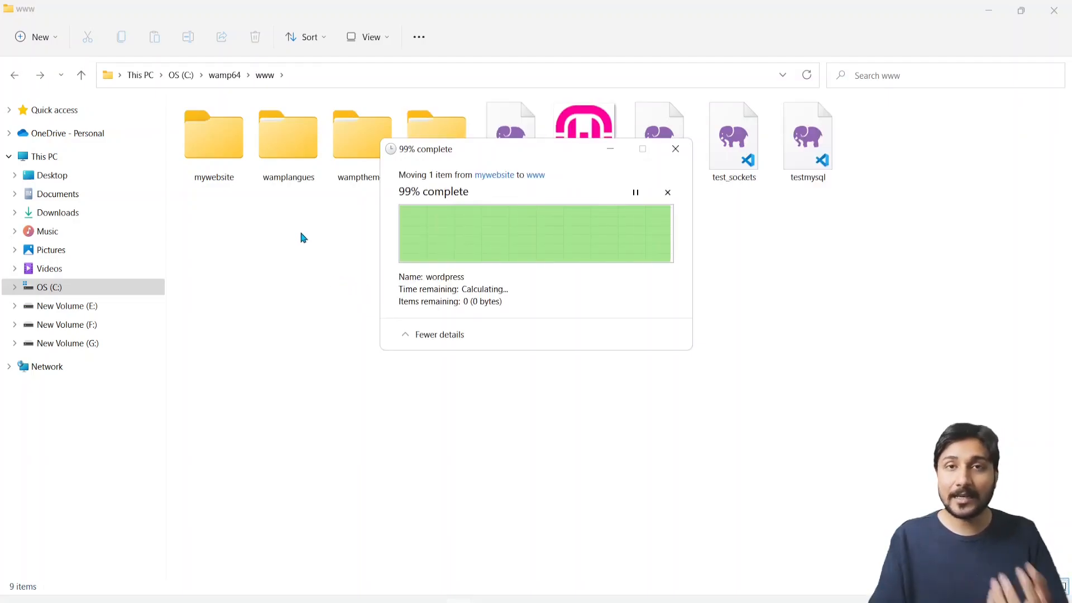
{"action": "left_click", "coordinate": [205, 173]}
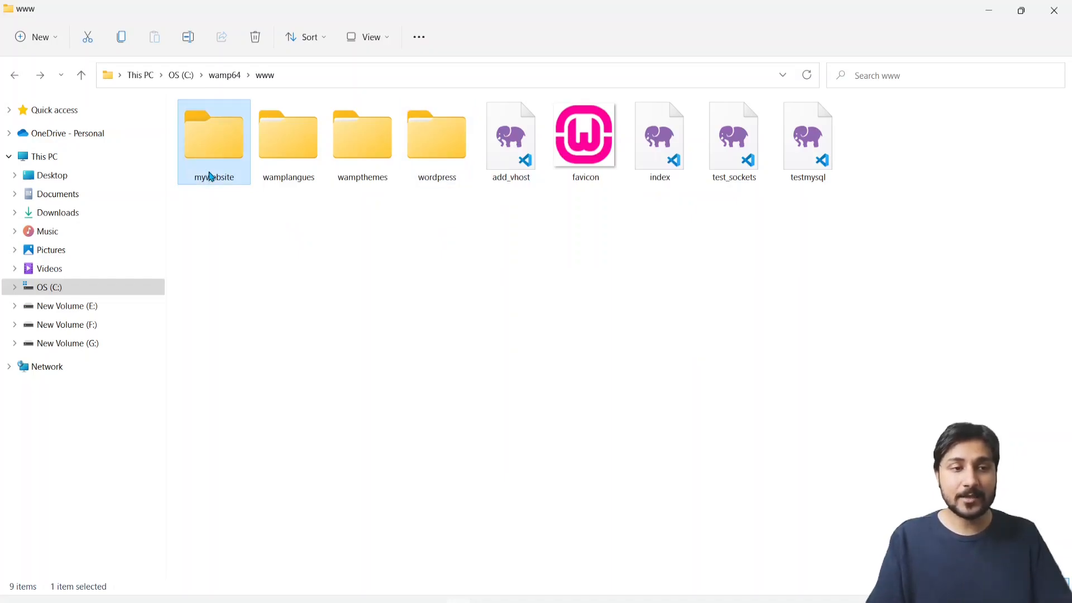
{"action": "key", "text": "Delete"}
Rename the moved wordpress folder to mywebsite
{"action": "left_click", "coordinate": [355, 177]}
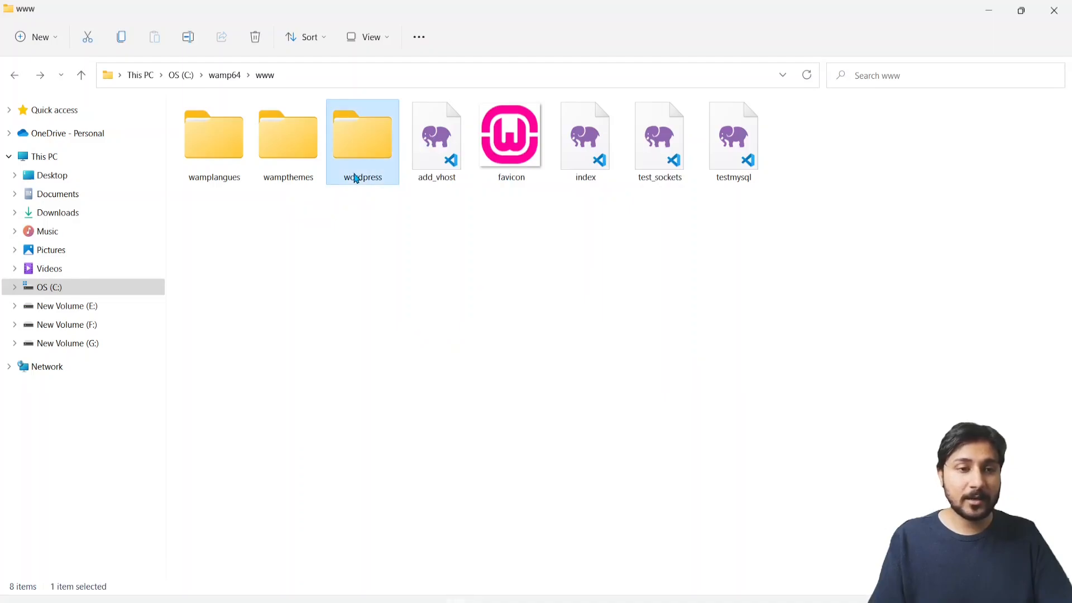
{"action": "left_click", "coordinate": [356, 178]}
{"action": "type", "text": "m"}
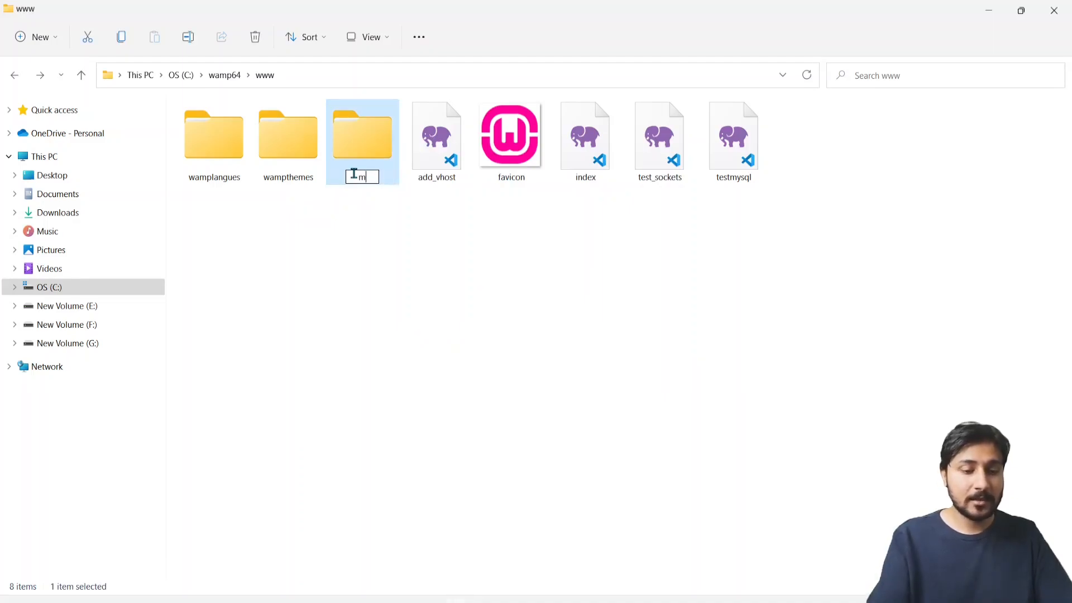
{"action": "type", "text": "ywebsite"}
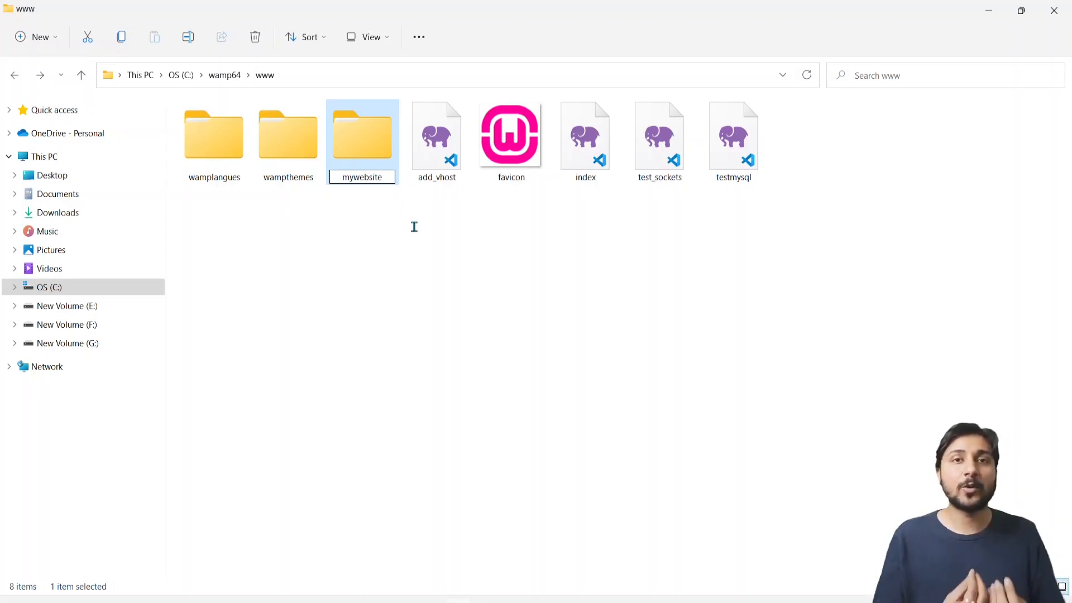
{"action": "key", "text": "Return"}
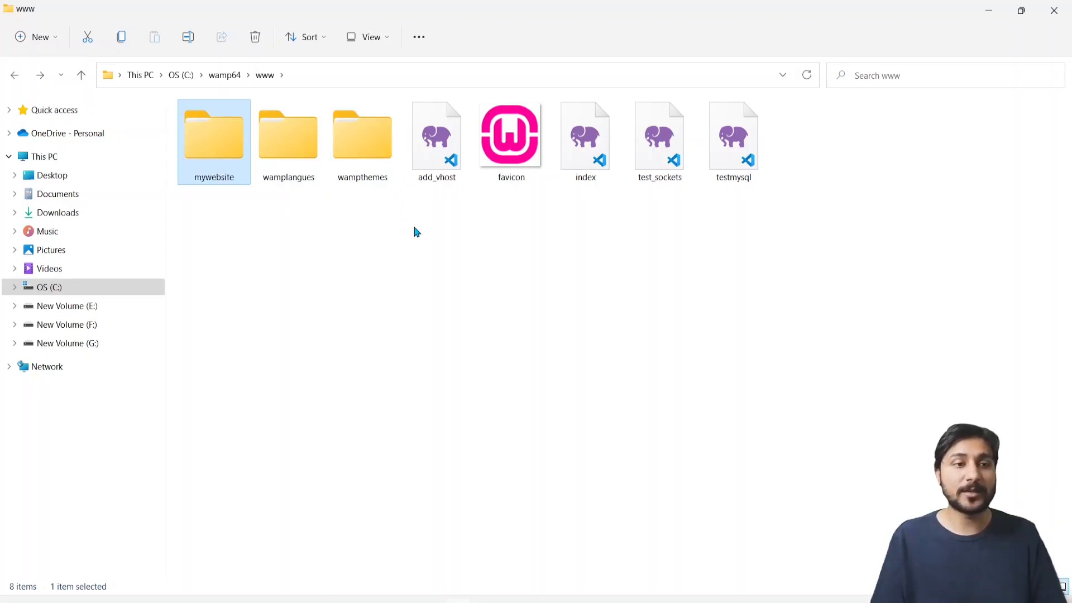
Open the mywebsite folder in Large icons view and open wp-config-sample with Notepad
{"action": "double_click", "coordinate": [209, 180]}
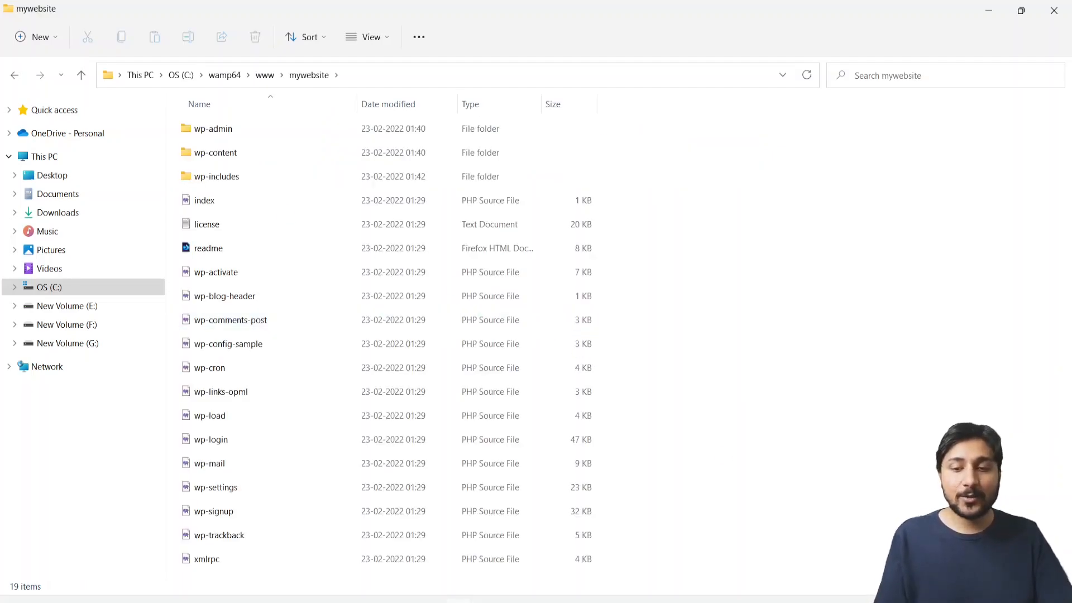
{"action": "left_click", "coordinate": [1063, 586]}
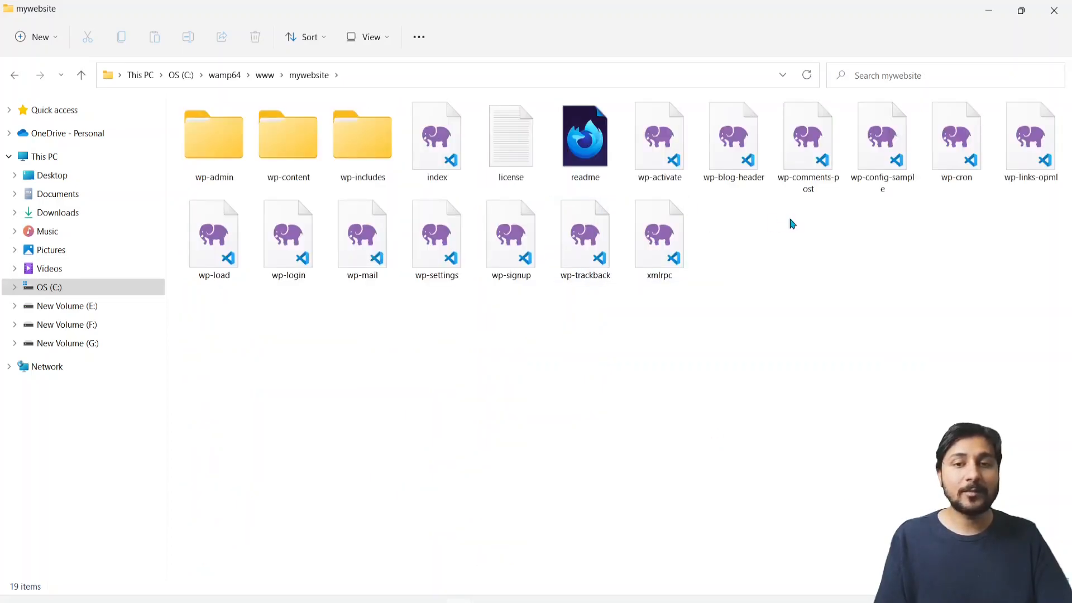
{"action": "left_click", "coordinate": [881, 187]}
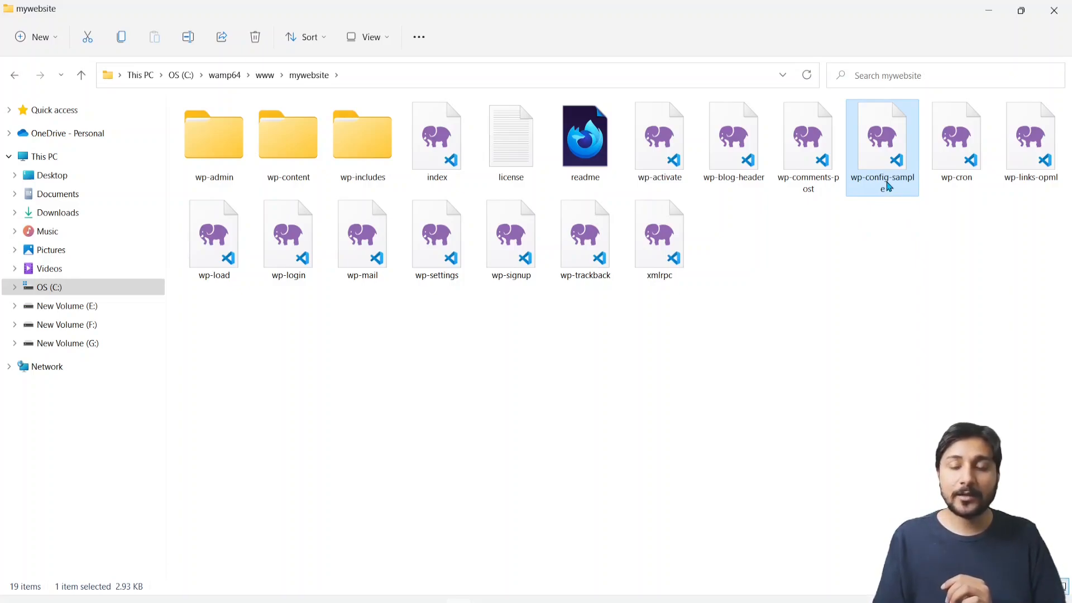
{"action": "right_click", "coordinate": [888, 187]}
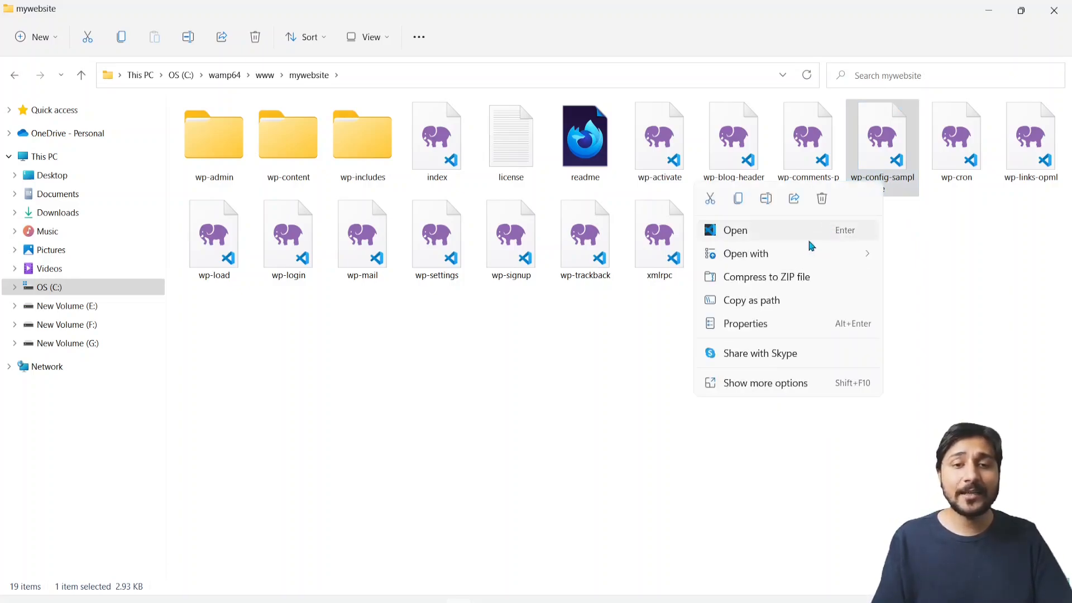
{"action": "mouse_move", "coordinate": [783, 255]}
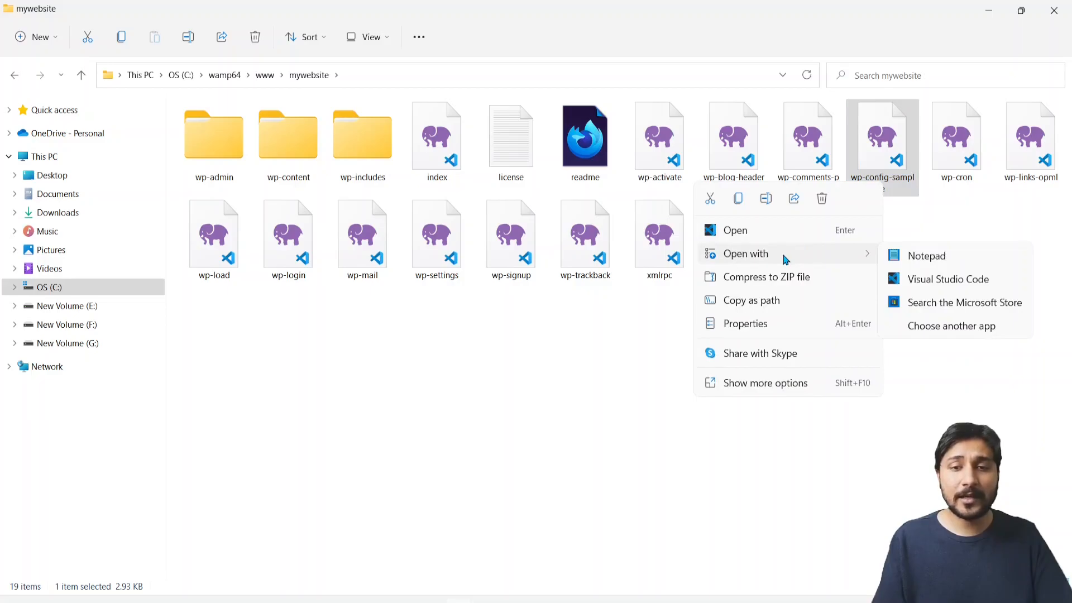
{"action": "left_click", "coordinate": [925, 262]}
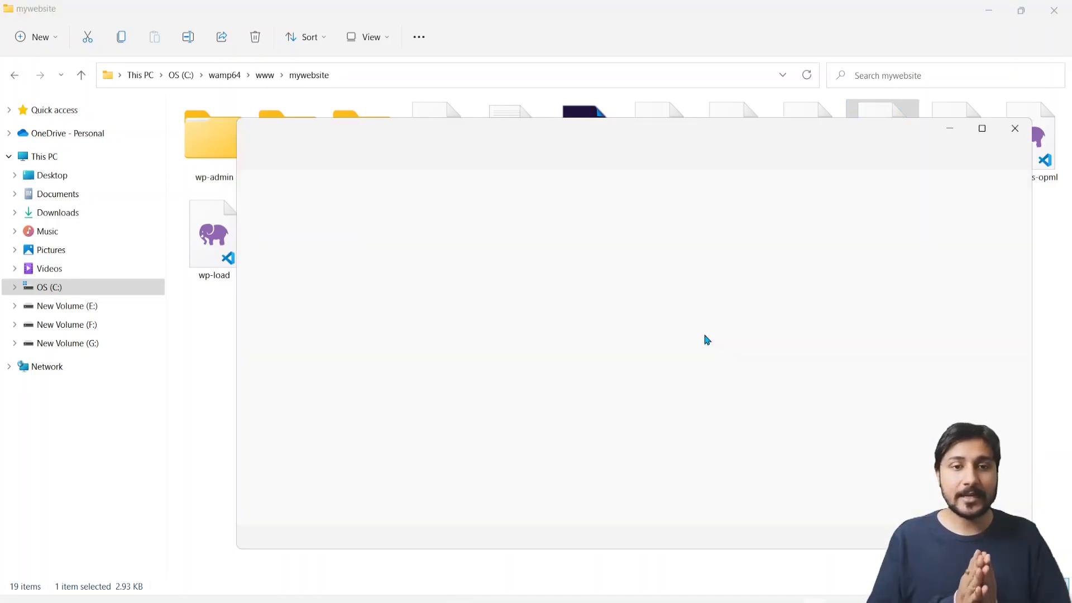
Scroll to the DB_NAME, DB_USER and DB_PASSWORD lines and select the database_name_here placeholder
{"action": "left_click_drag", "start_coordinate": [545, 131], "coordinate": [536, 101]}
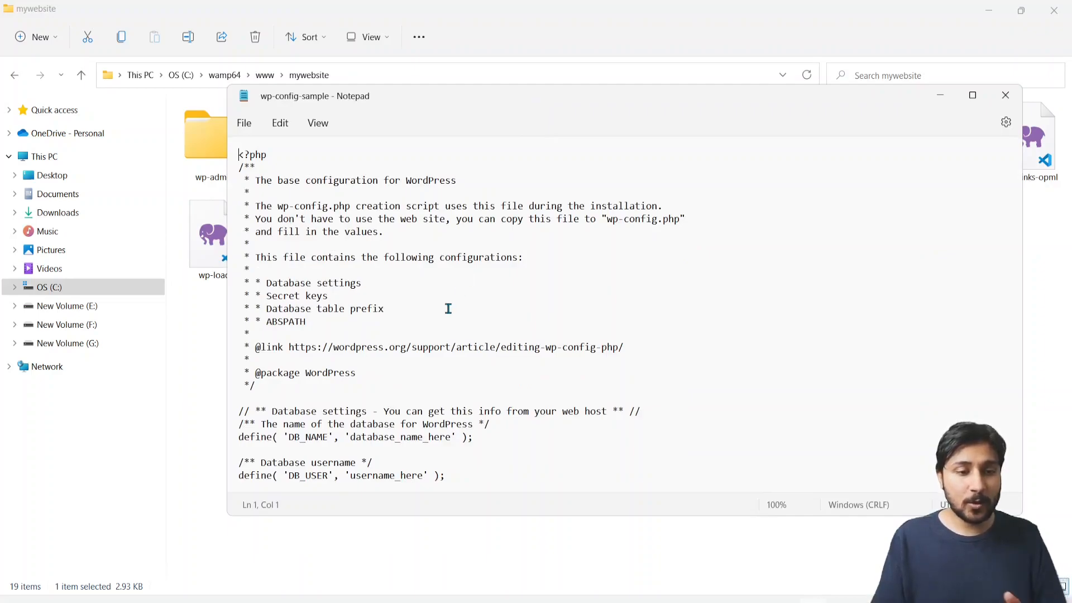
{"action": "scroll", "coordinate": [449, 309], "scroll_direction": "down", "scroll_amount": 4}
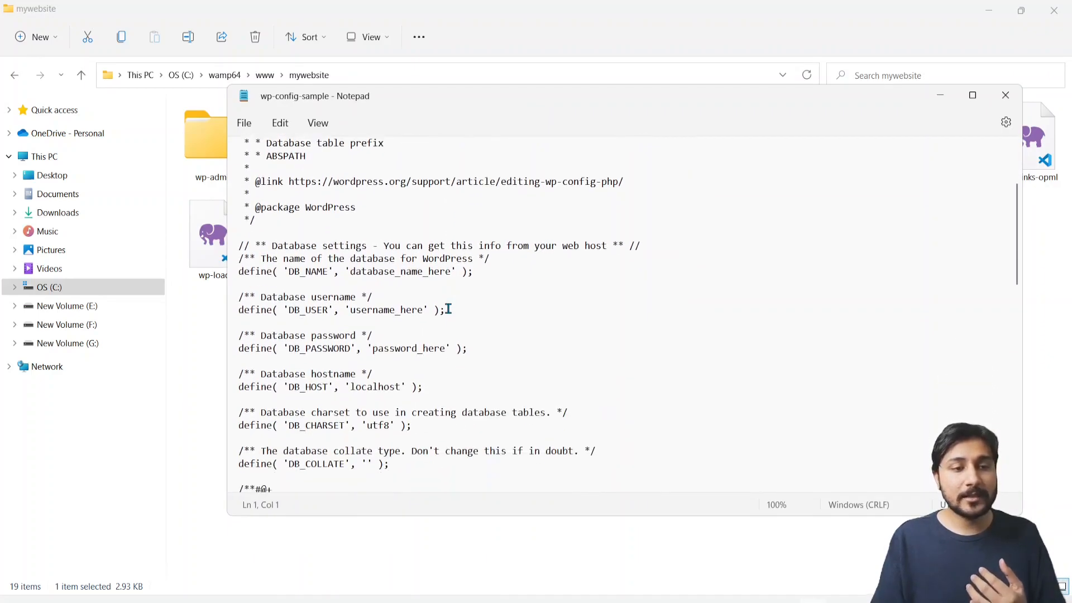
{"action": "scroll", "coordinate": [448, 309], "scroll_direction": "down", "scroll_amount": 1}
{"action": "left_click_drag", "start_coordinate": [287, 233], "coordinate": [328, 234]}
{"action": "left_click_drag", "start_coordinate": [289, 272], "coordinate": [323, 272]}
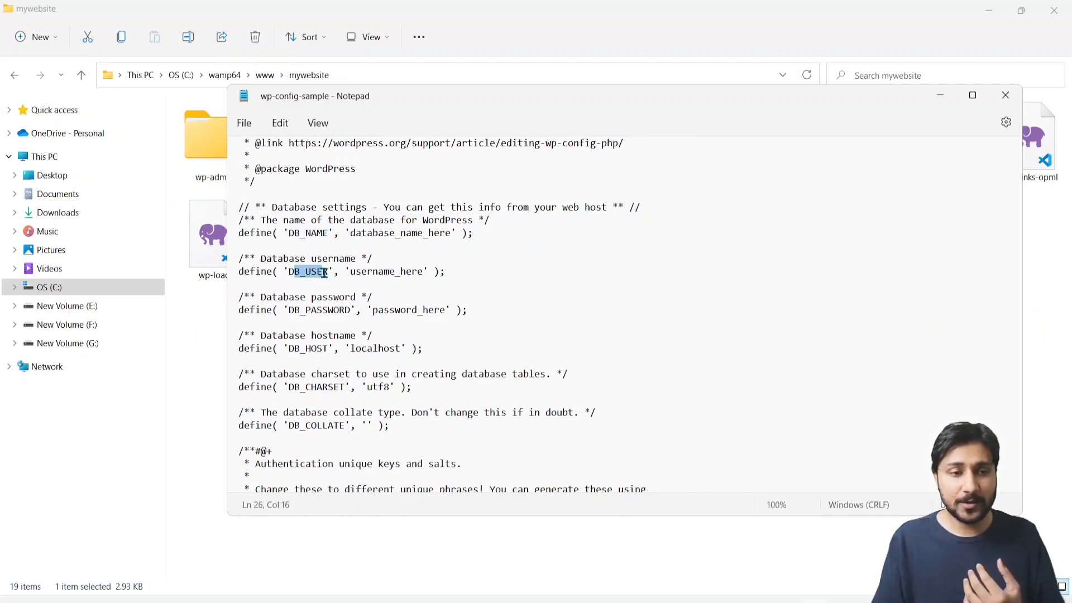
{"action": "left_click_drag", "start_coordinate": [294, 311], "coordinate": [346, 310]}
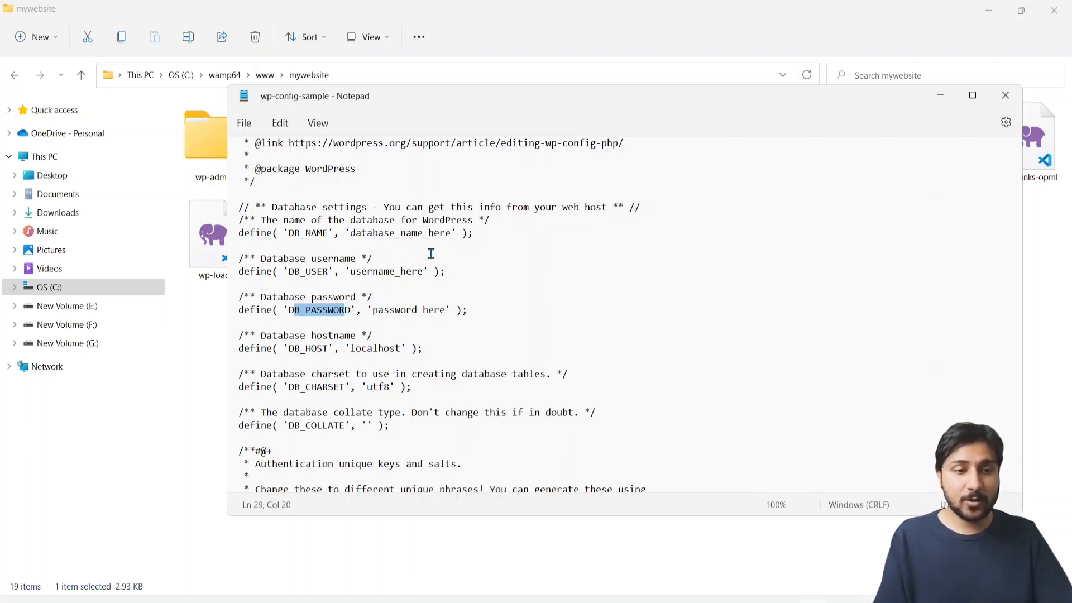
{"action": "left_click", "coordinate": [451, 233]}
{"action": "left_click_drag", "start_coordinate": [451, 233], "coordinate": [351, 235]}
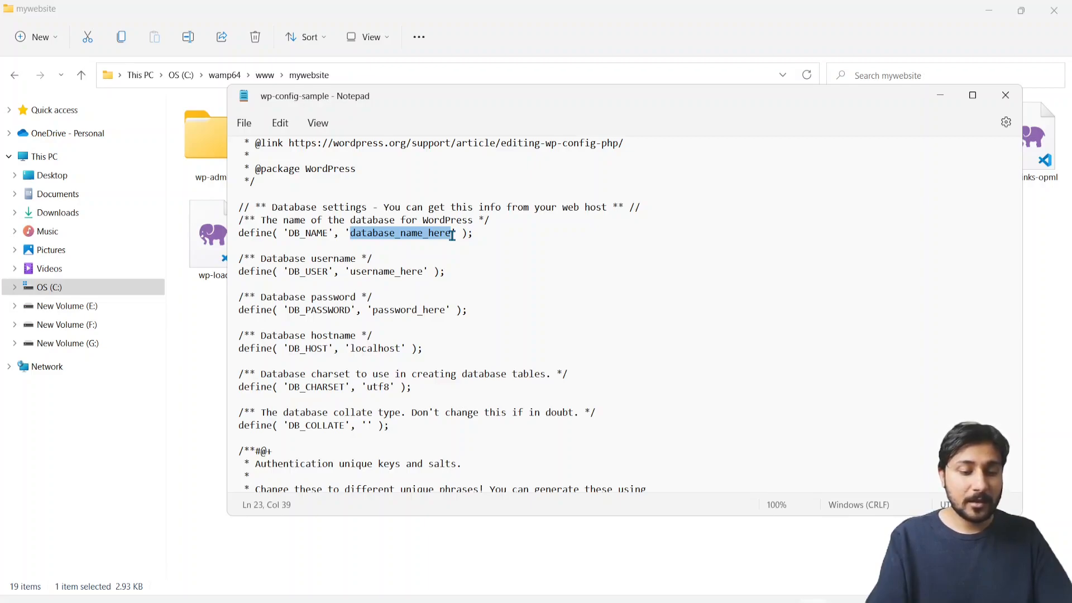
Set DB_NAME to 'mywebsite' and DB_USER to 'root', and clear the password_here placeholder
{"action": "type", "text": "mywebsite"}
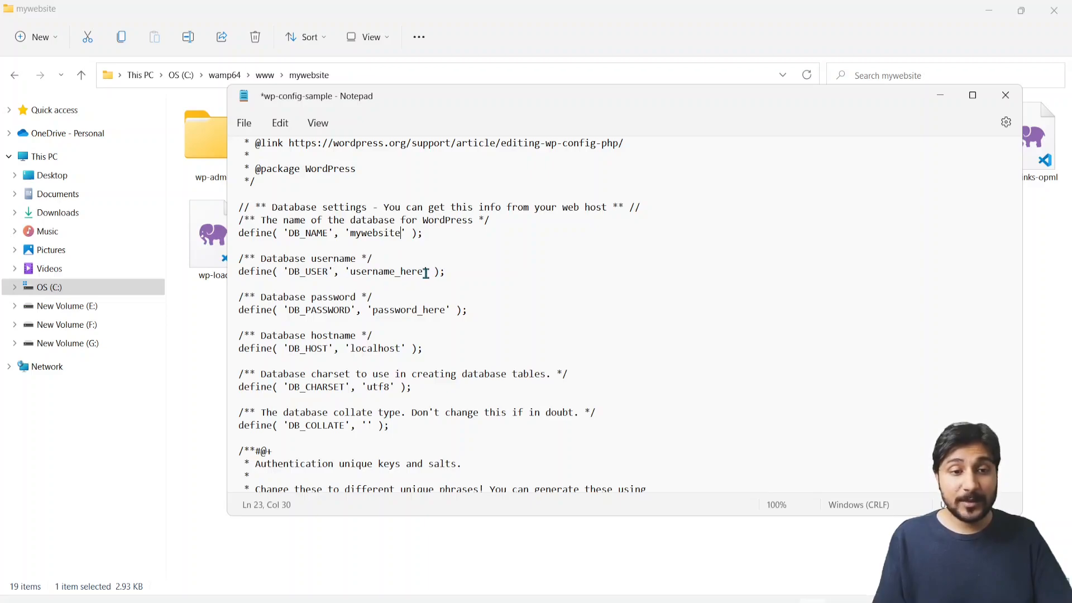
{"action": "left_click_drag", "start_coordinate": [423, 272], "coordinate": [354, 273]}
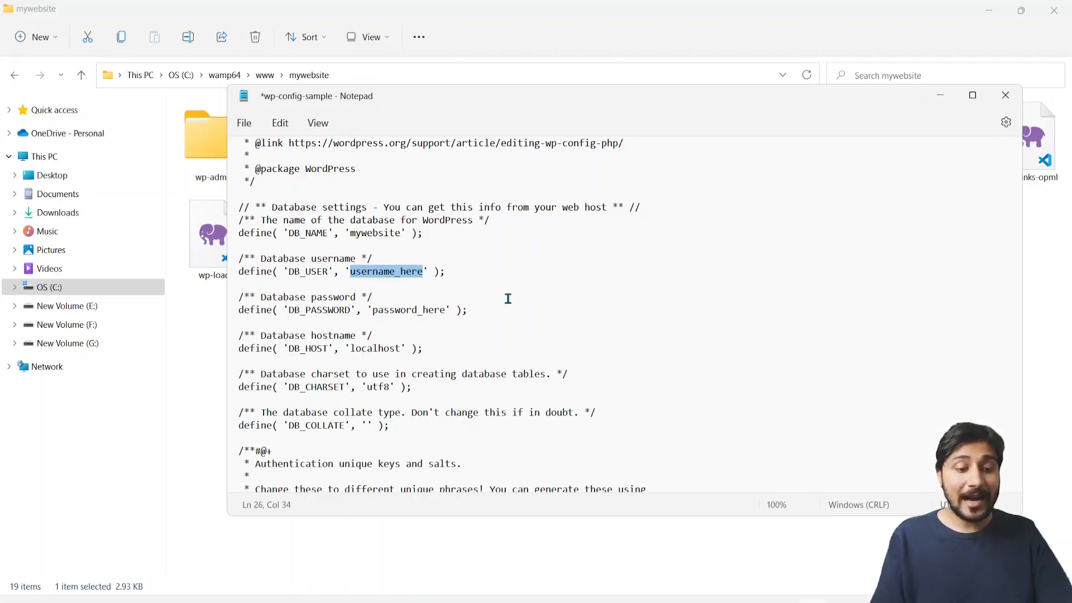
{"action": "type", "text": "root"}
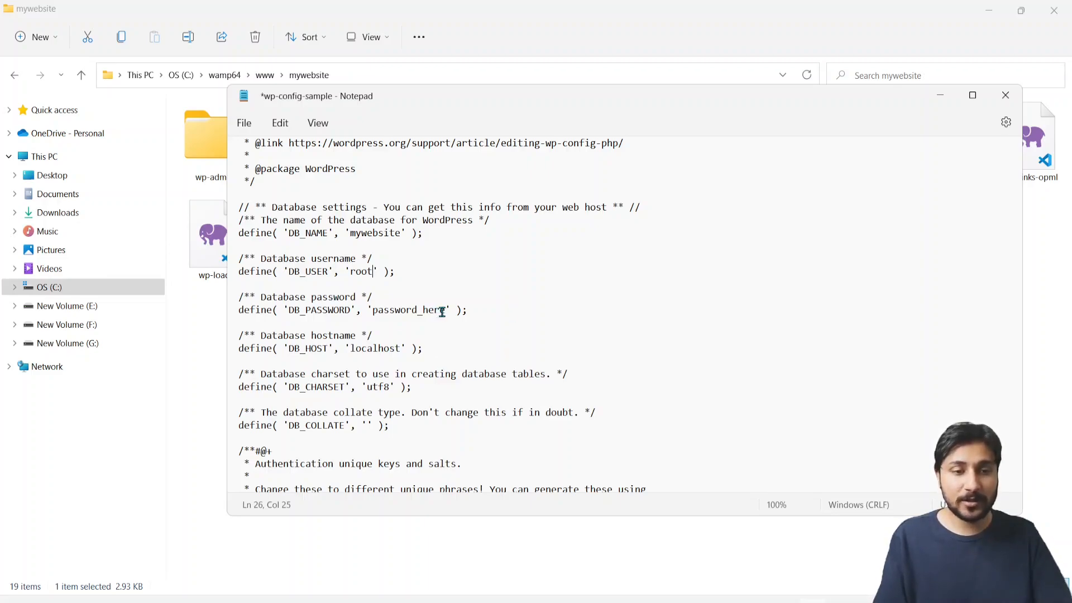
{"action": "left_click_drag", "start_coordinate": [446, 313], "coordinate": [373, 311]}
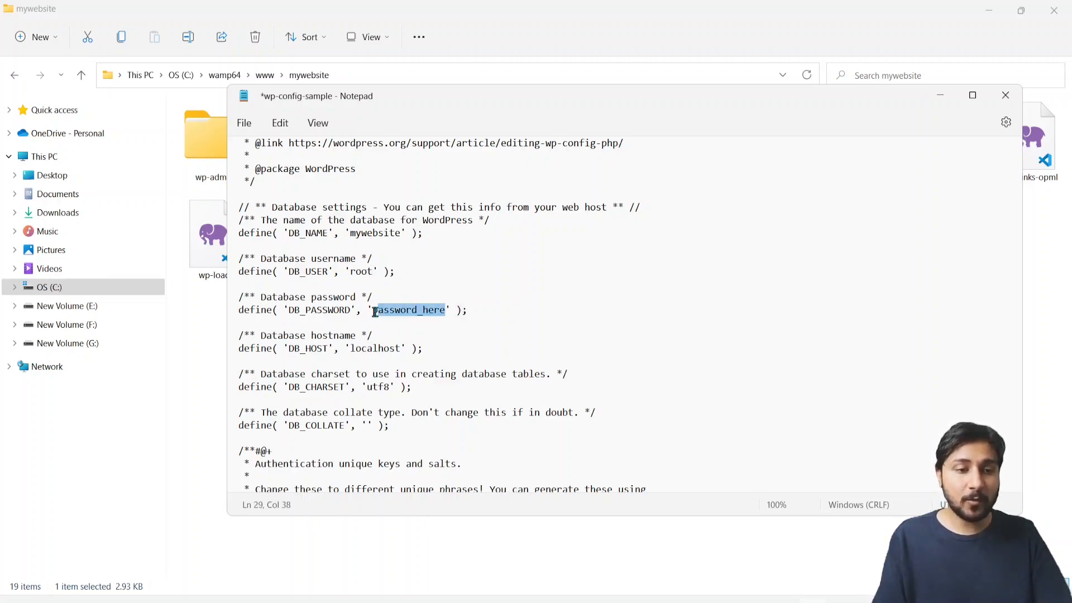
{"action": "key", "text": "BackSpace"}
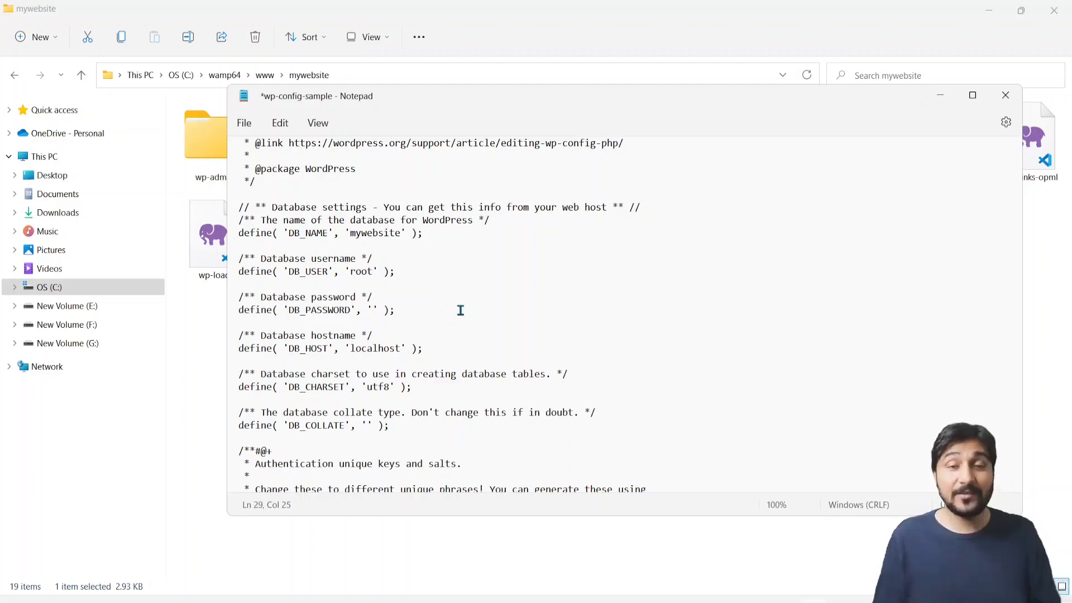
Save the config as wp-config.php with the file type set to All files
{"action": "left_click", "coordinate": [249, 127]}
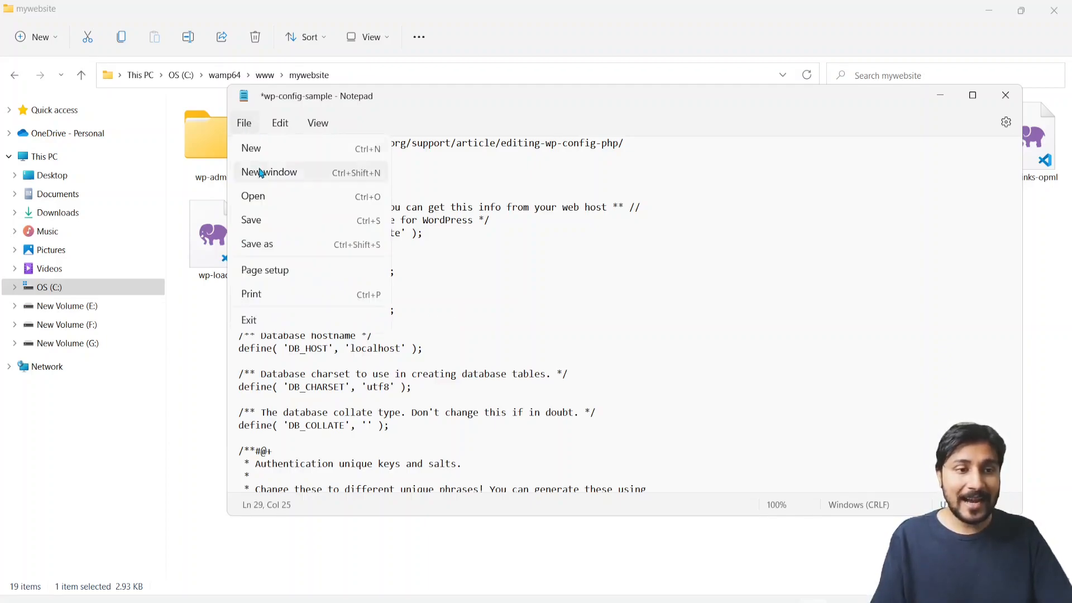
{"action": "left_click", "coordinate": [284, 245]}
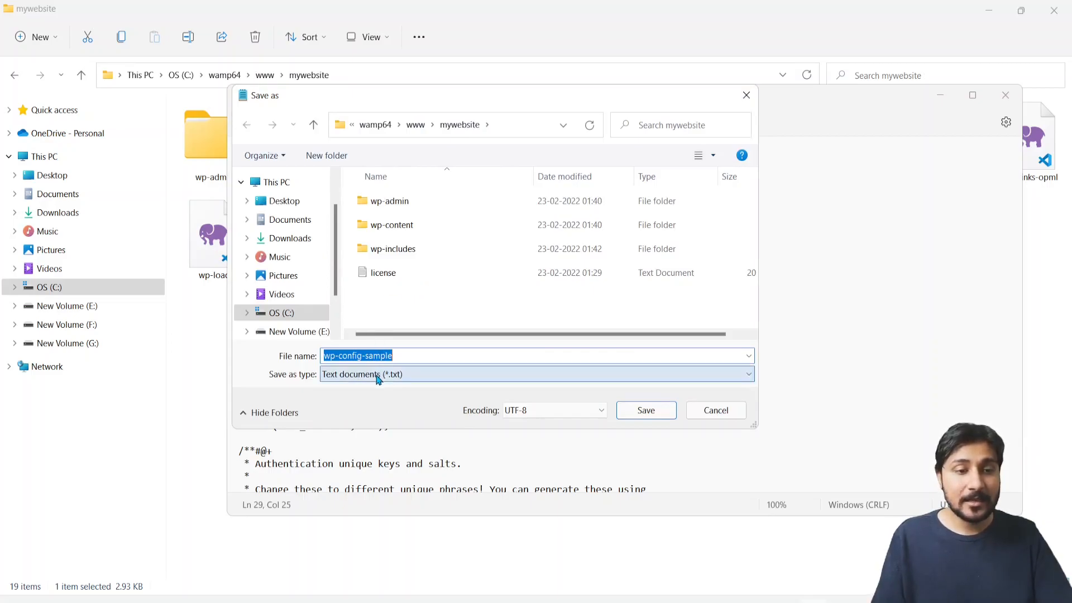
{"action": "left_click", "coordinate": [378, 379]}
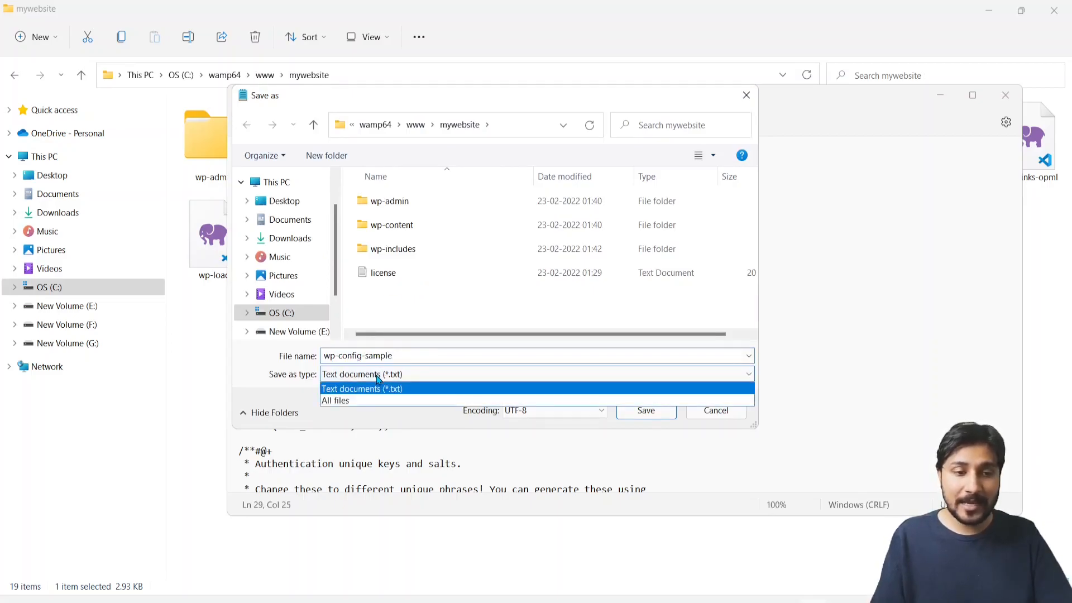
{"action": "left_click", "coordinate": [352, 402]}
{"action": "left_click", "coordinate": [403, 355]}
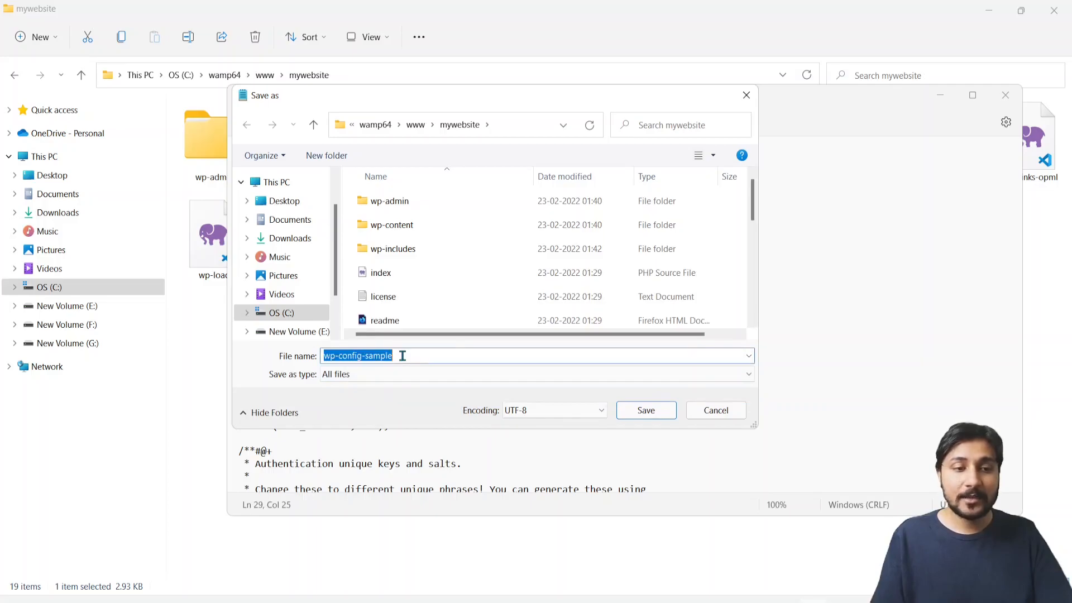
{"action": "left_click", "coordinate": [402, 356]}
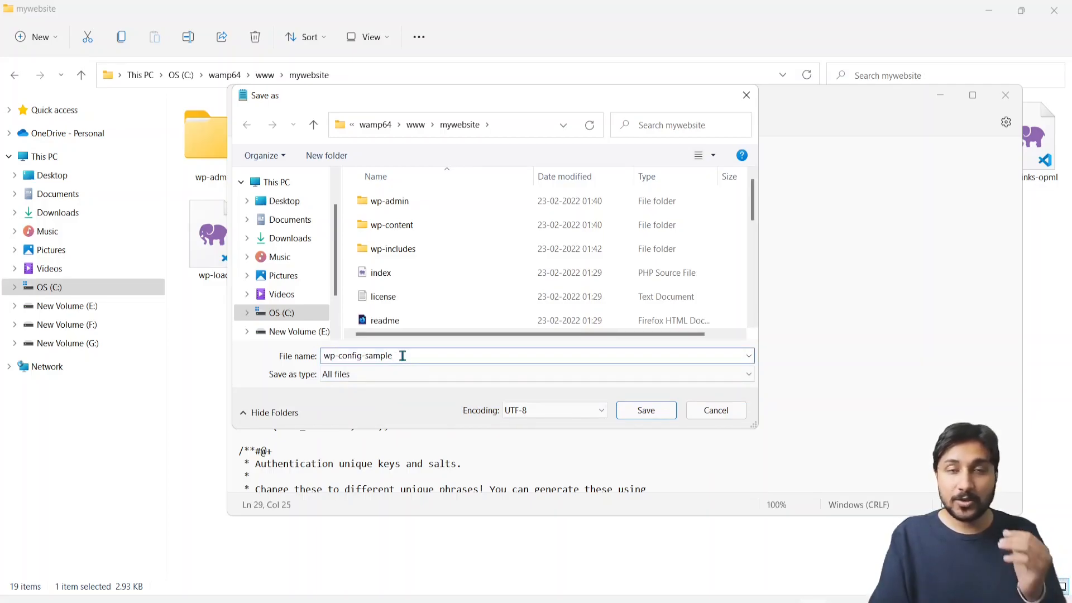
{"action": "key", "text": "BackSpace"}
{"action": "key", "text": "BackSpace"}
{"action": "key", "text": "BackSpace"}
{"action": "key", "text": "BackSpace"}
{"action": "key", "text": "BackSpace"}
{"action": "key", "text": "BackSpace"}
{"action": "key", "text": "BackSpace"}
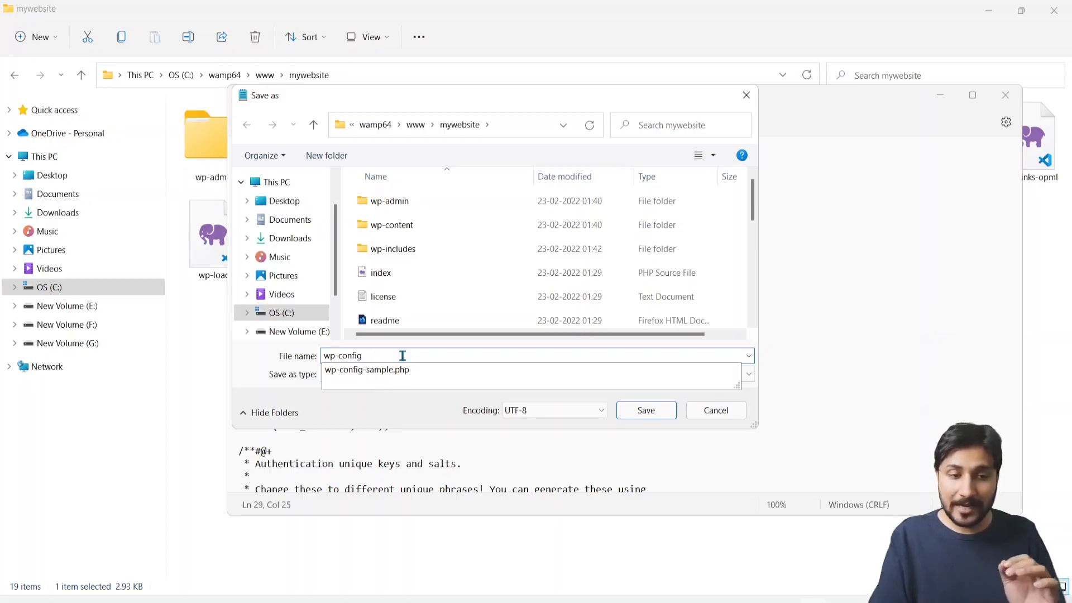
{"action": "type", "text": ".php"}
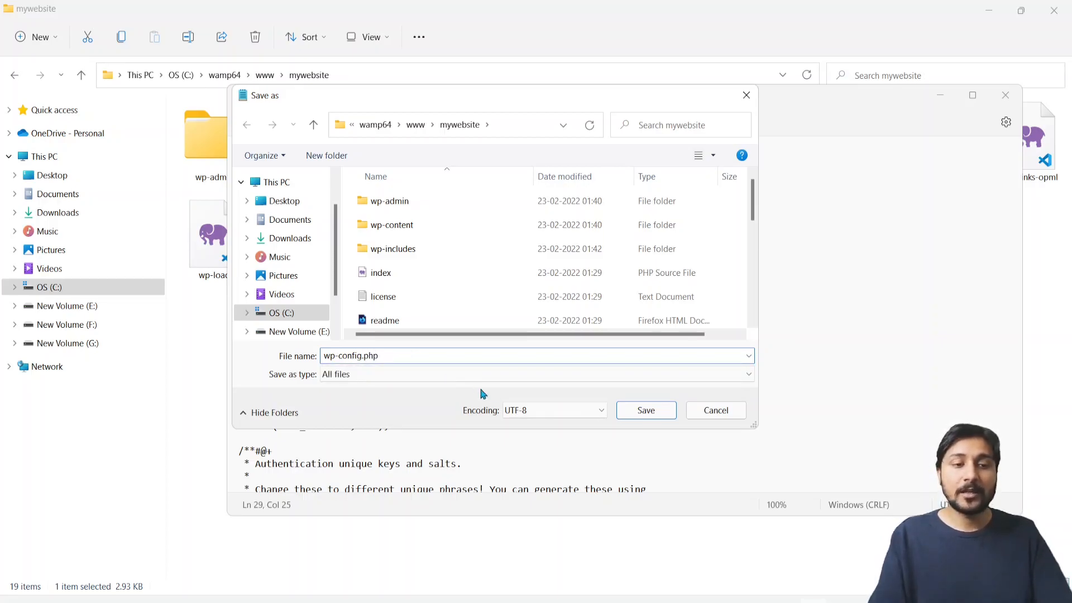
{"action": "left_click", "coordinate": [642, 410]}
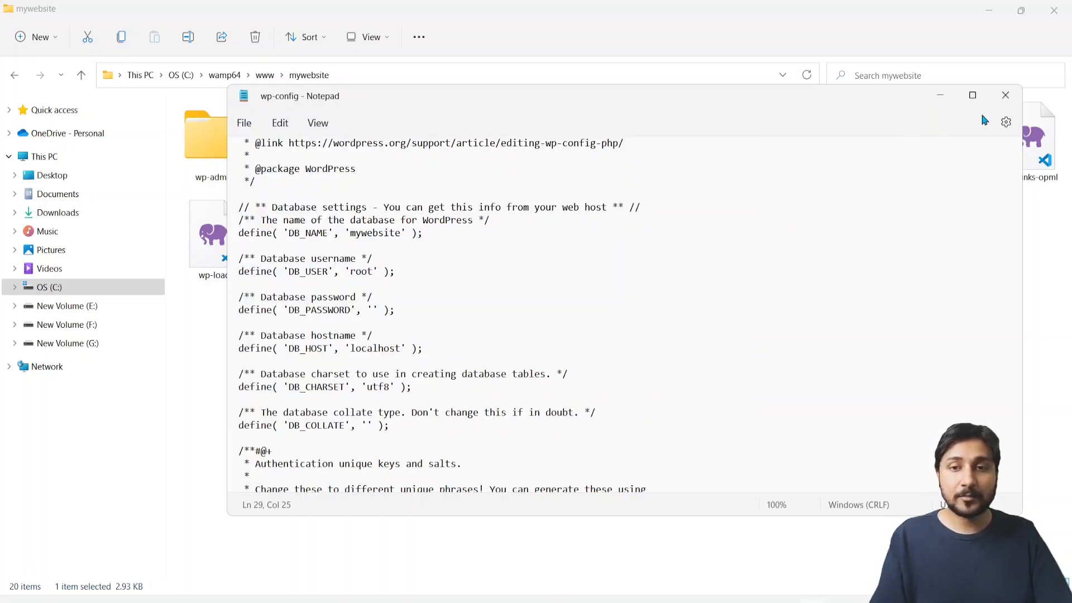
Close Notepad and return to the mywebsite folder in File Explorer
{"action": "left_click", "coordinate": [1003, 96]}
{"action": "left_click", "coordinate": [835, 294]}
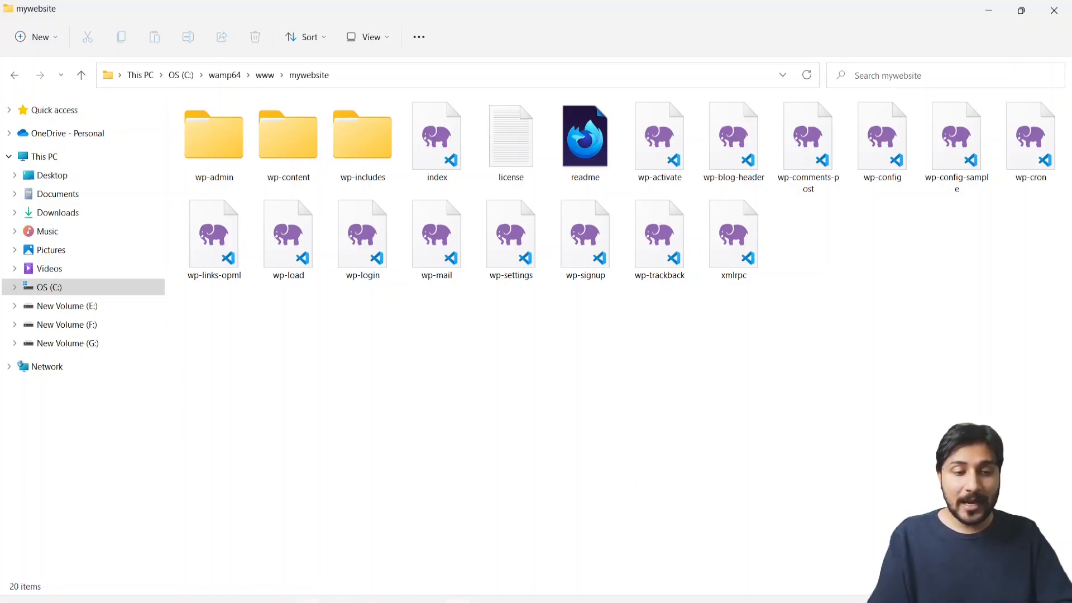
{"action": "key", "text": "alt+Tab"}
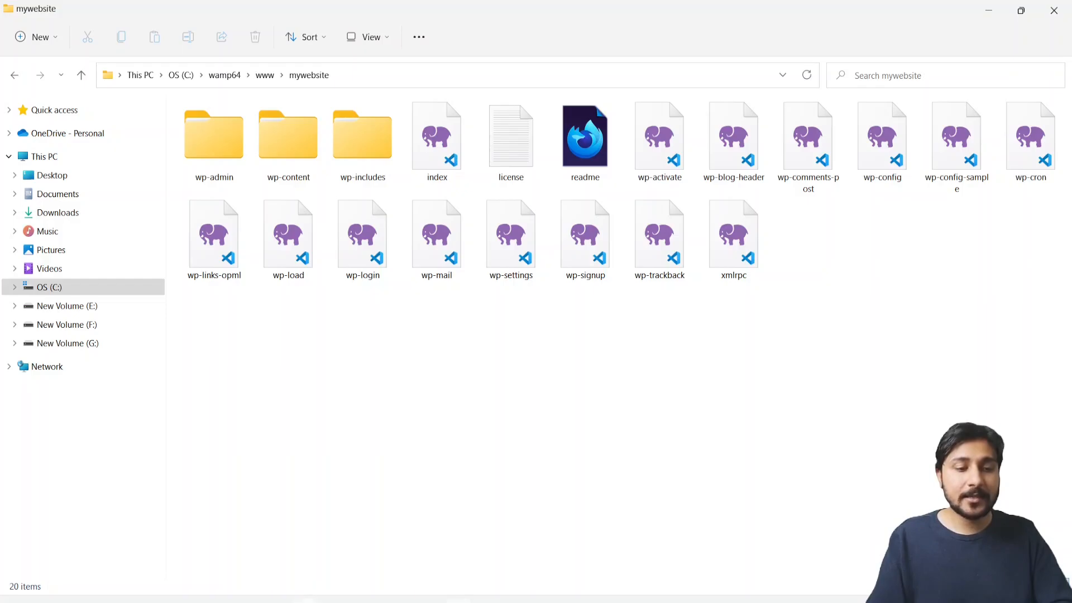
Search 'wa' in Windows search and launch Wampserver64
{"action": "key", "text": "super+s"}
{"action": "type", "text": "wa"}
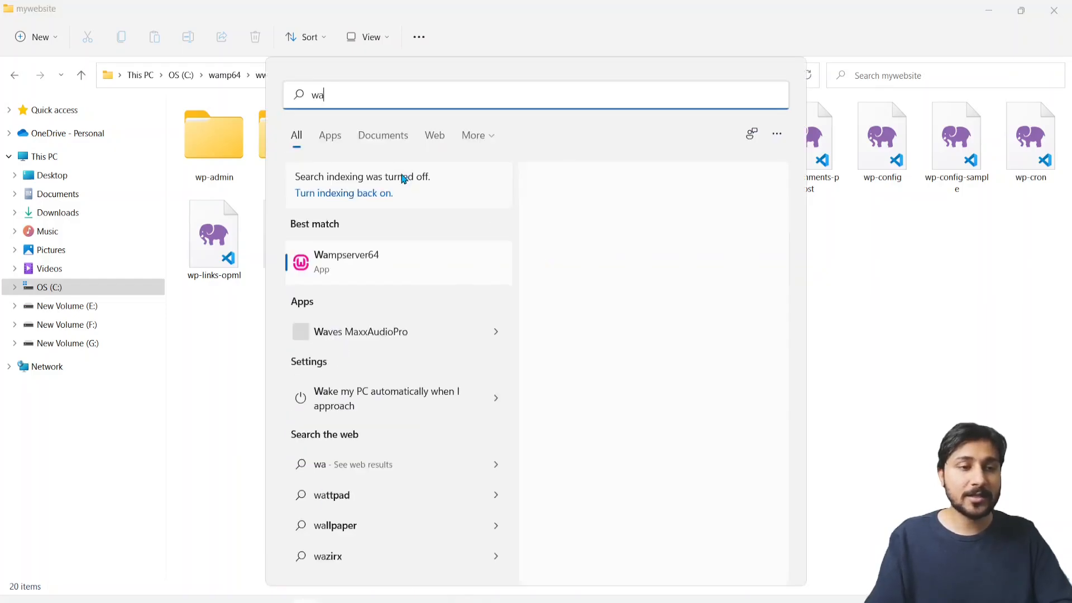
{"action": "left_click", "coordinate": [358, 261]}
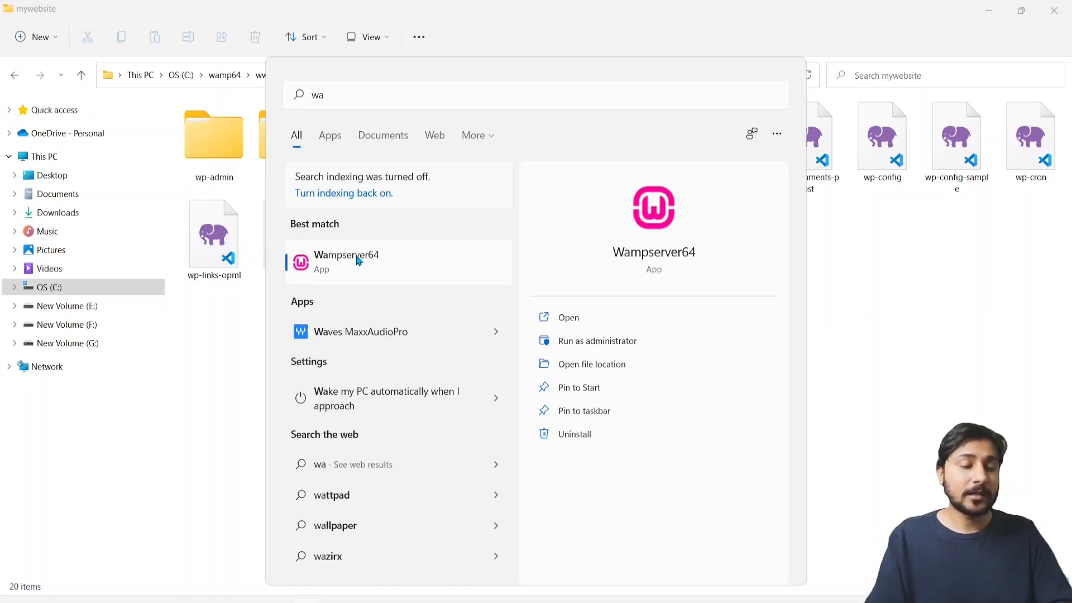
{"action": "left_click", "coordinate": [368, 253]}
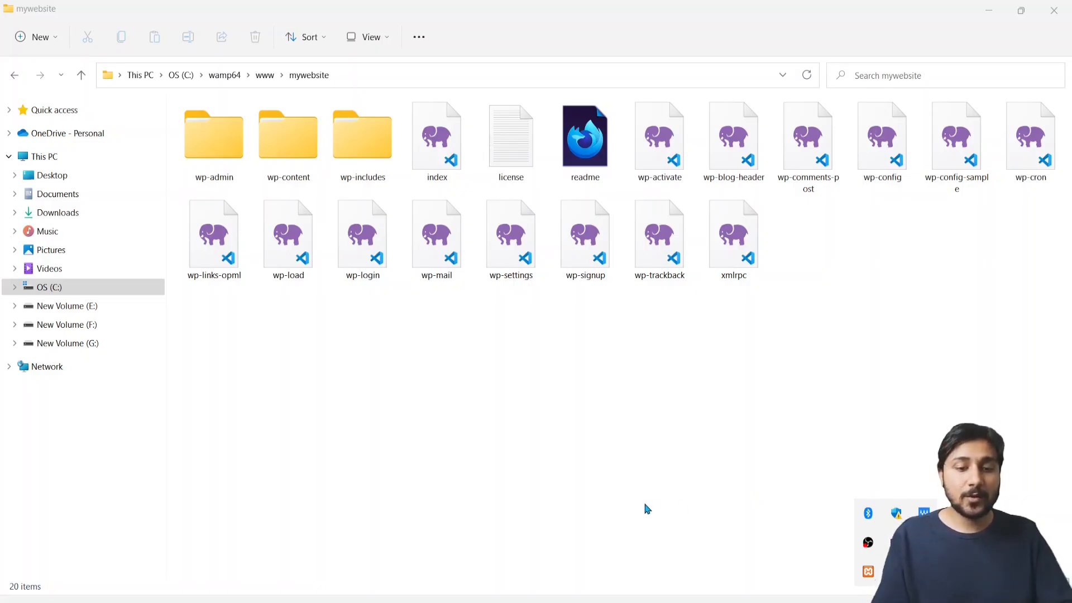
Load localhost in a new Firefox tab
{"action": "mouse_move", "coordinate": [642, 597]}
{"action": "left_click", "coordinate": [642, 545]}
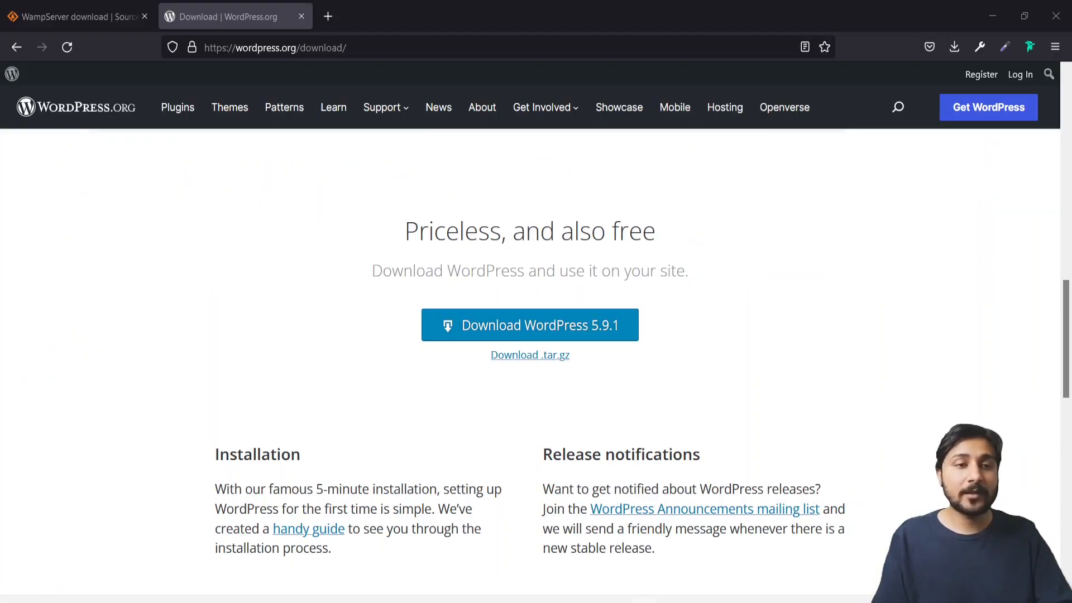
{"action": "left_click", "coordinate": [329, 17]}
{"action": "type", "text": "local"}
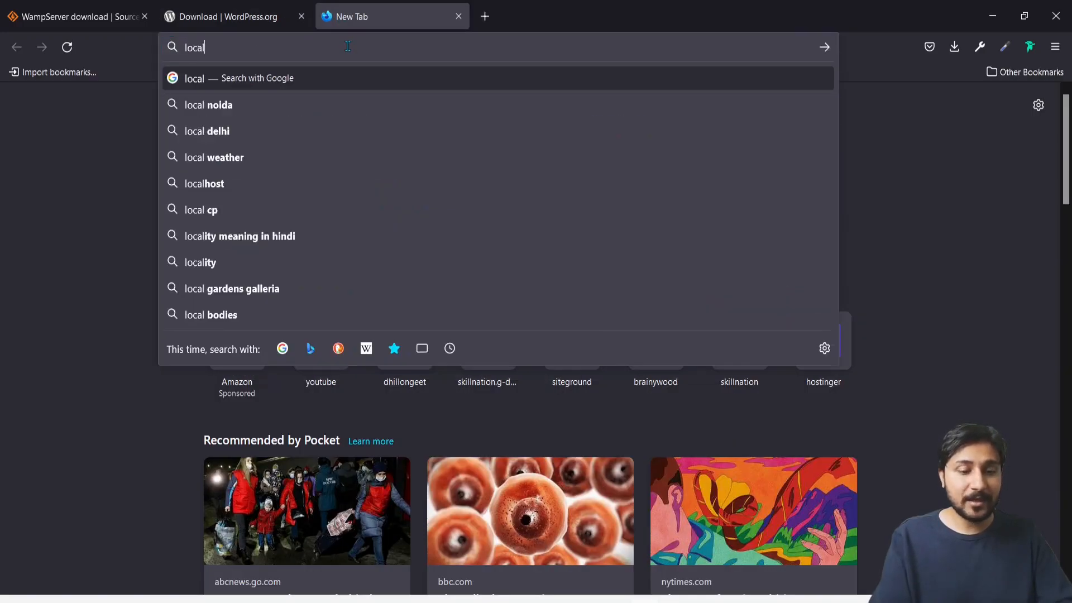
{"action": "type", "text": "host/"}
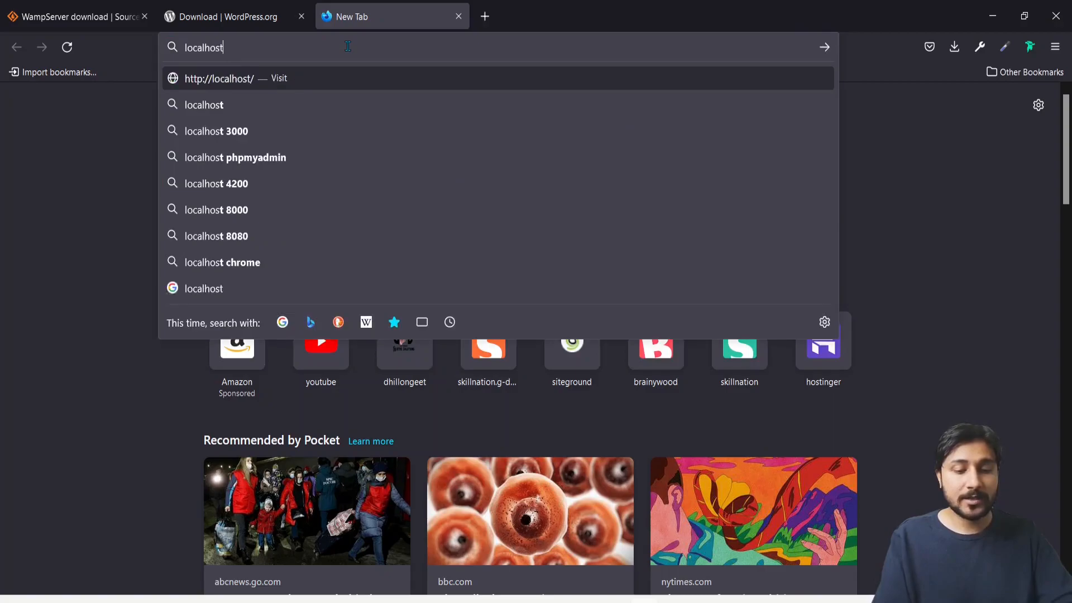
{"action": "key", "text": "BackSpace"}
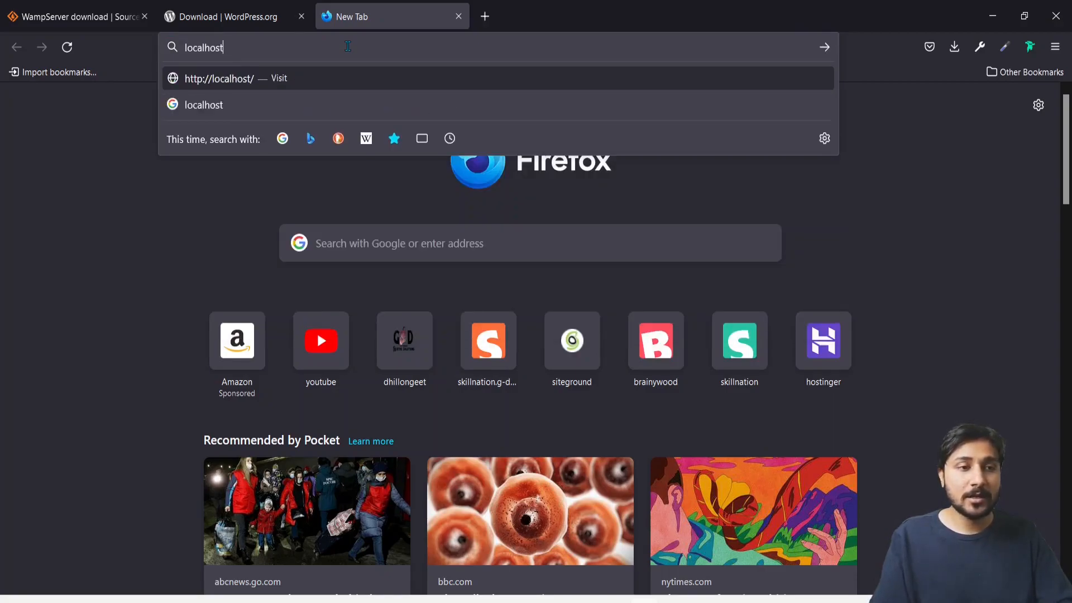
{"action": "key", "text": "Return"}
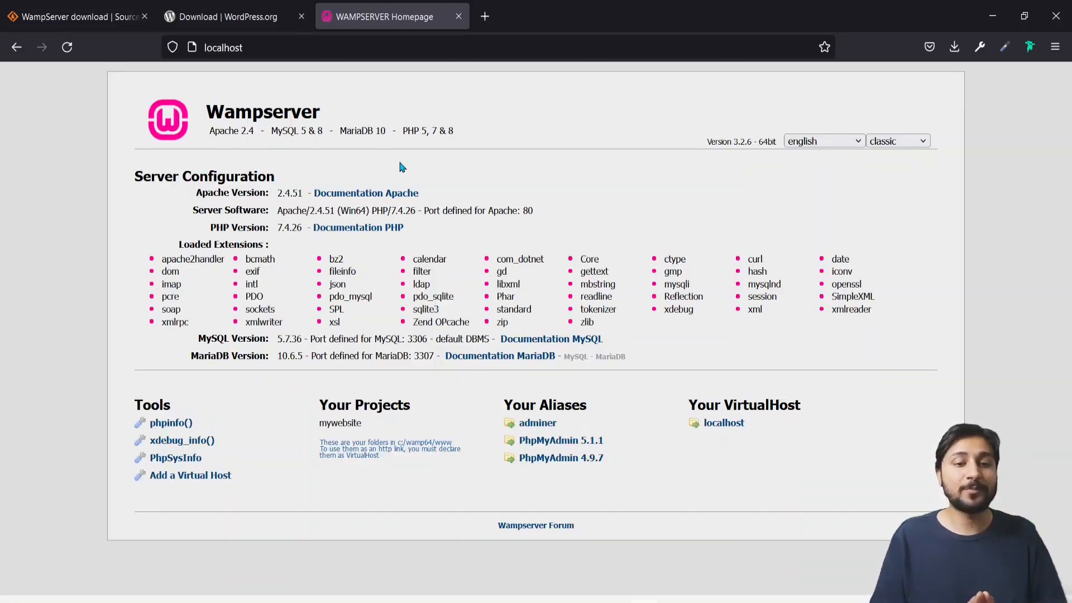
Change the address to localhost/phpmyadmin and load it
{"action": "left_click", "coordinate": [283, 50]}
{"action": "left_click", "coordinate": [283, 50]}
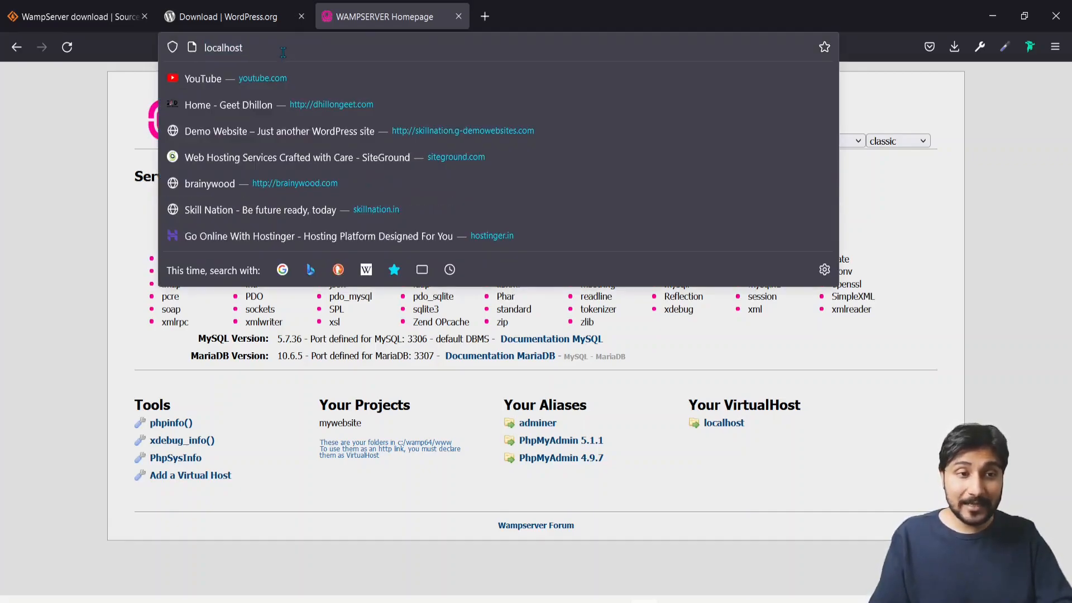
{"action": "type", "text": "/p"}
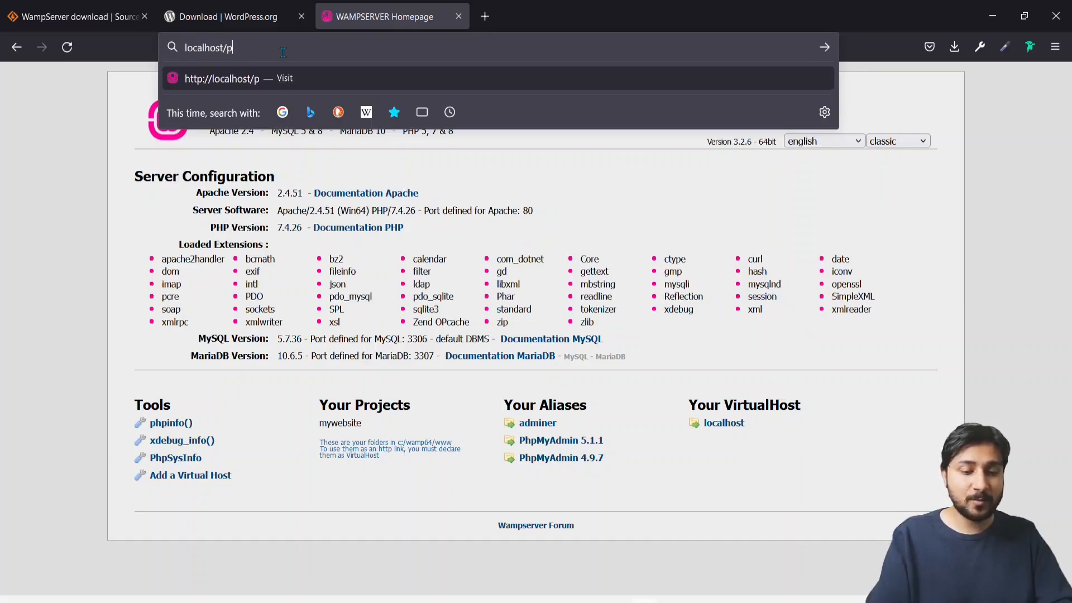
{"action": "type", "text": "hpmyadmin"}
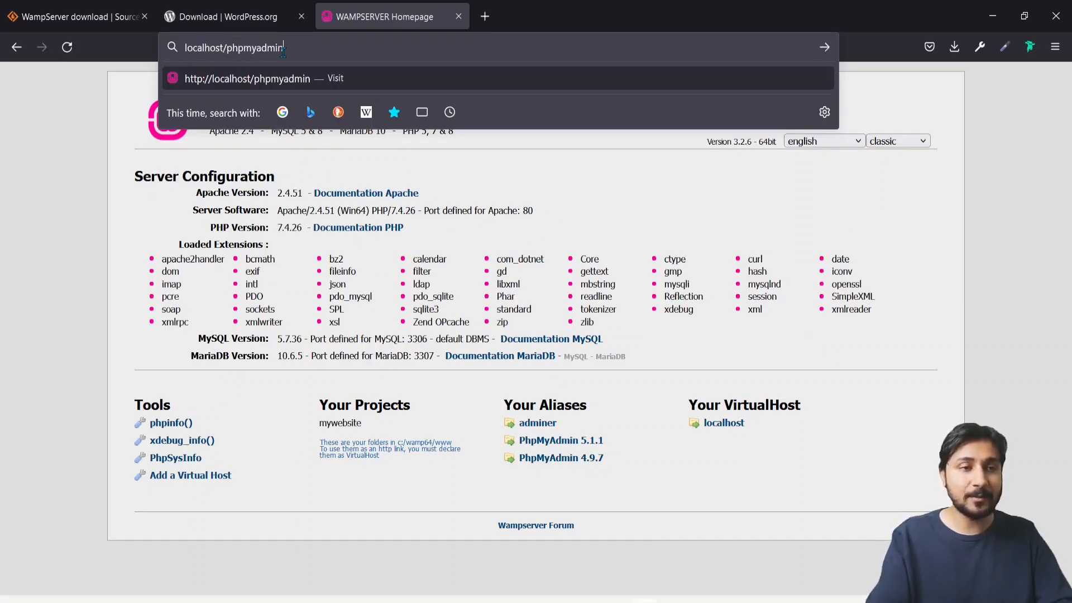
{"action": "key", "text": "Return"}
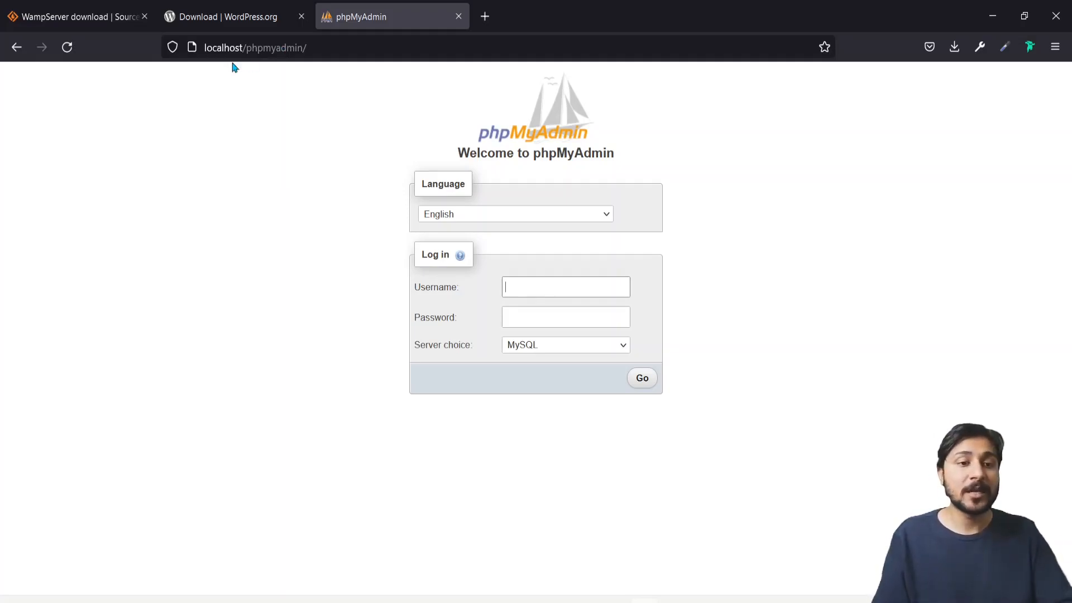
Log in to phpMyAdmin as root with a blank password
{"action": "left_click", "coordinate": [549, 285]}
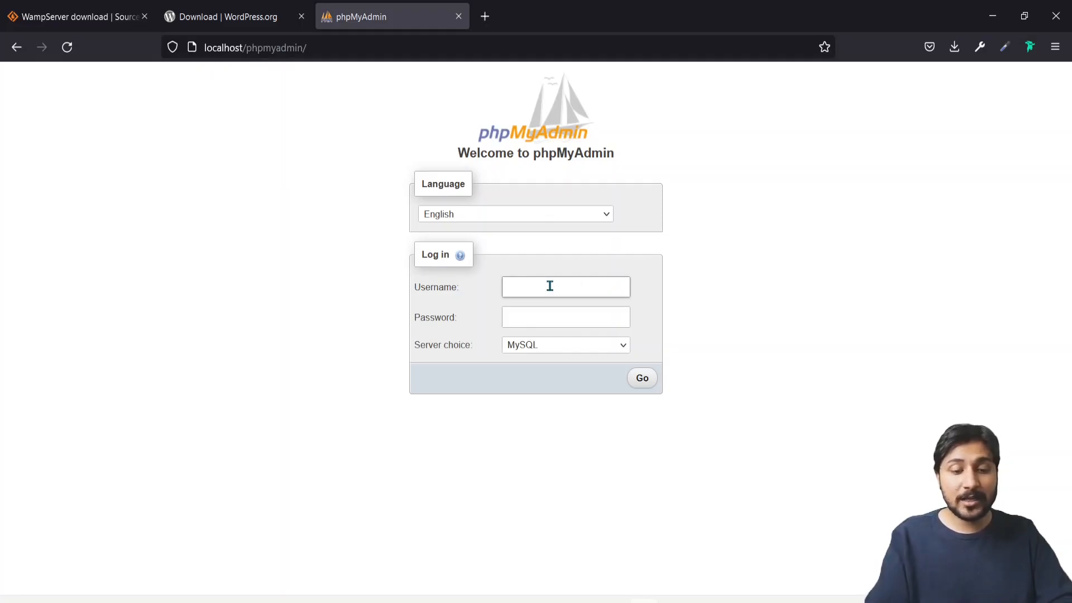
{"action": "type", "text": "root"}
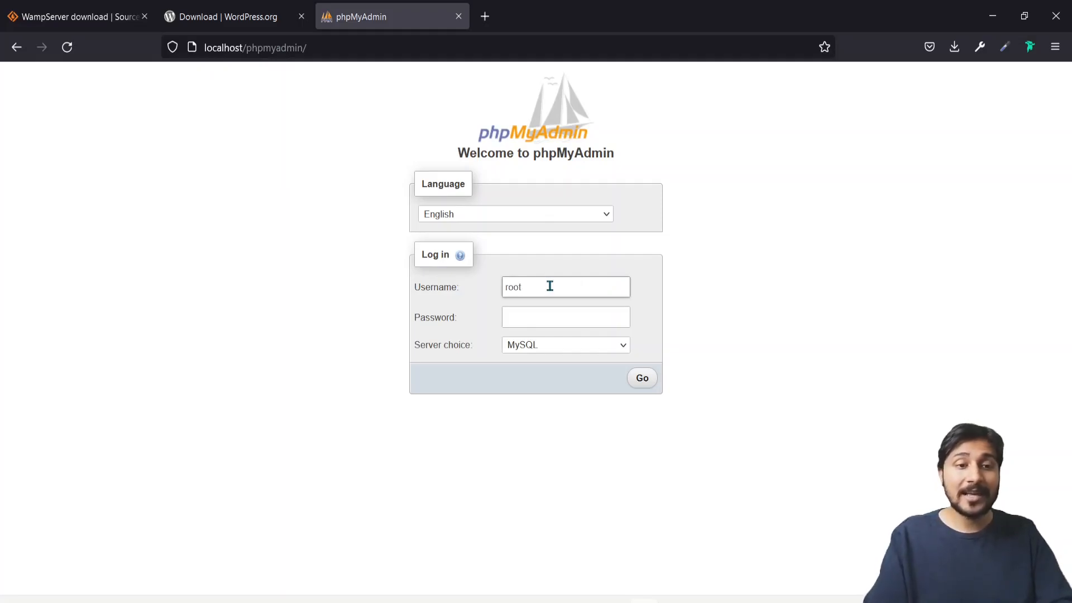
{"action": "left_click", "coordinate": [637, 378]}
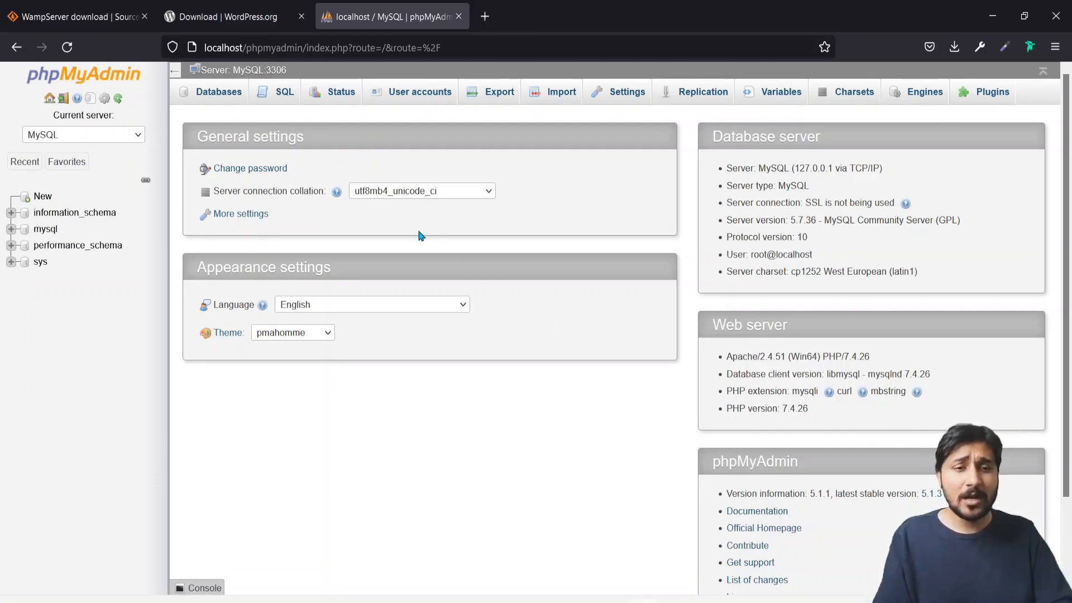
Create a database named mywebsite from the Databases tab
{"action": "left_click", "coordinate": [44, 199]}
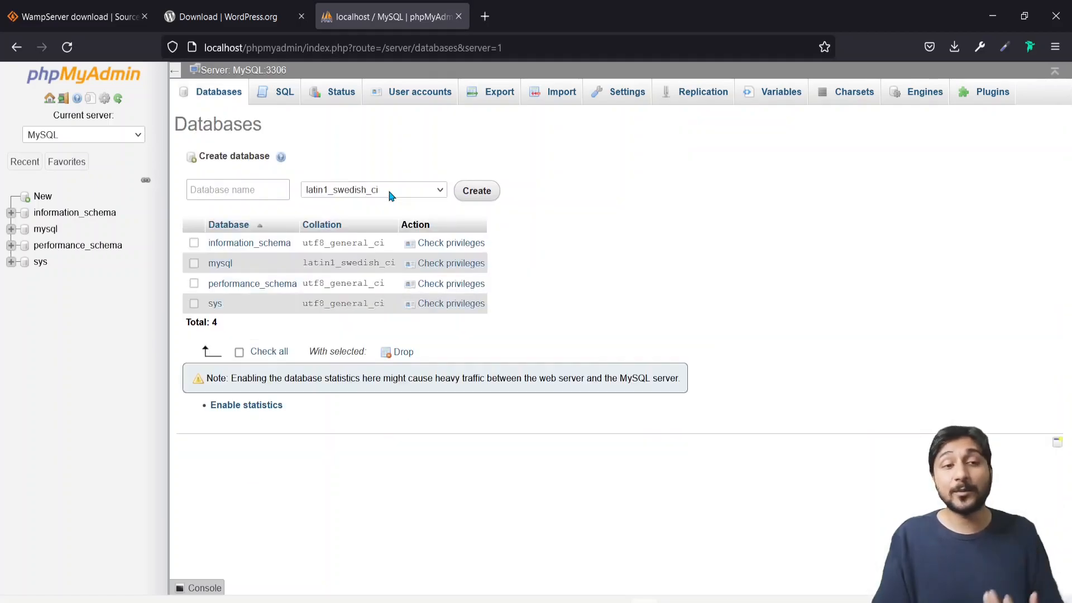
{"action": "left_click", "coordinate": [240, 191]}
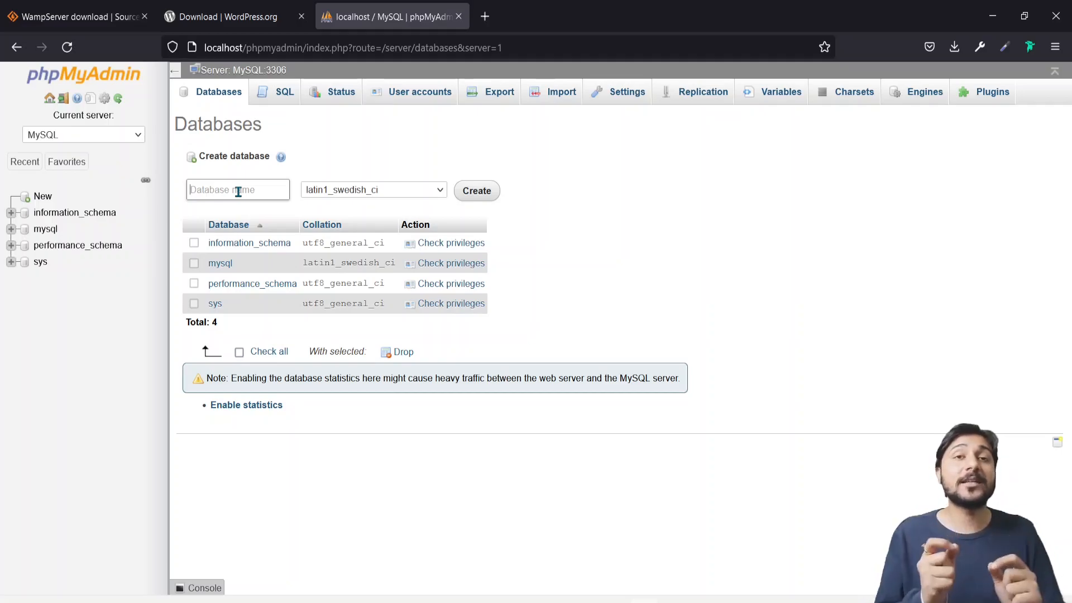
{"action": "type", "text": "mywebsite"}
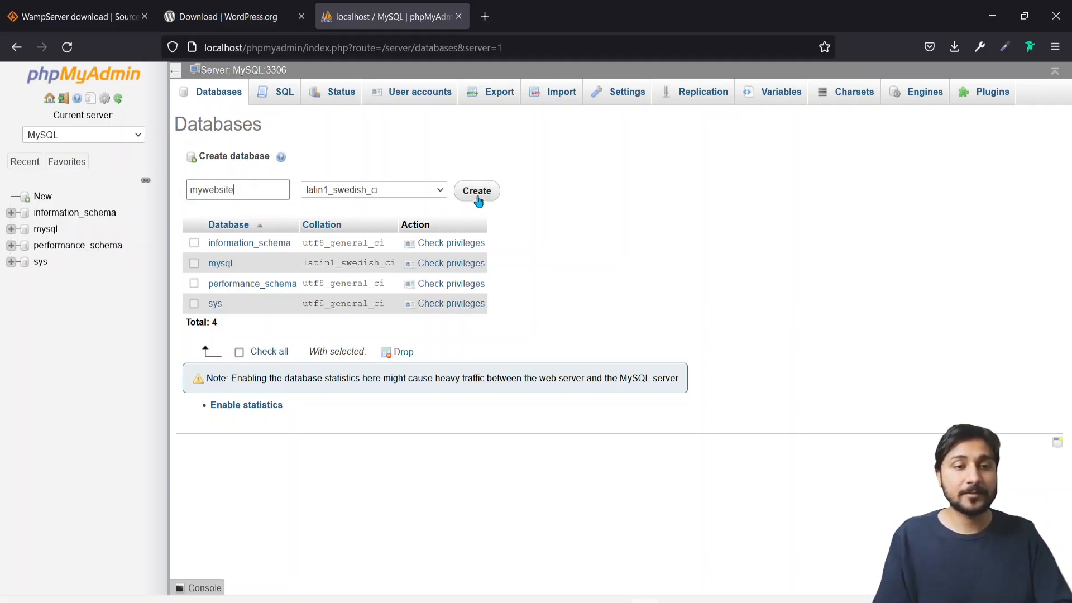
{"action": "left_click", "coordinate": [477, 192]}
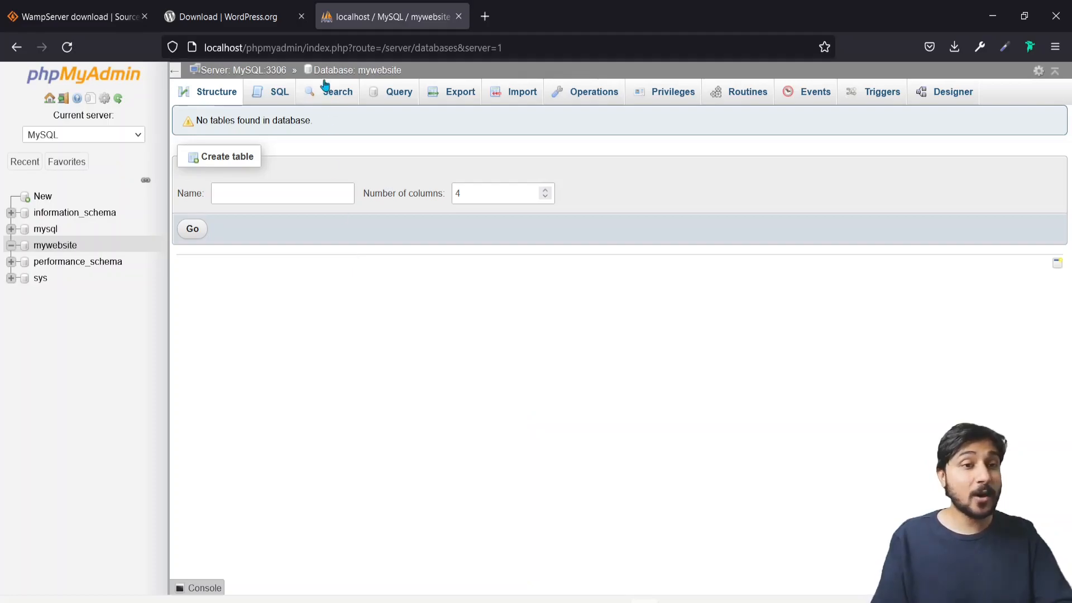
{"action": "left_click", "coordinate": [319, 49]}
Load localhost/mywebsite and continue the installer with English (United States)
{"action": "type", "text": "localhost"}
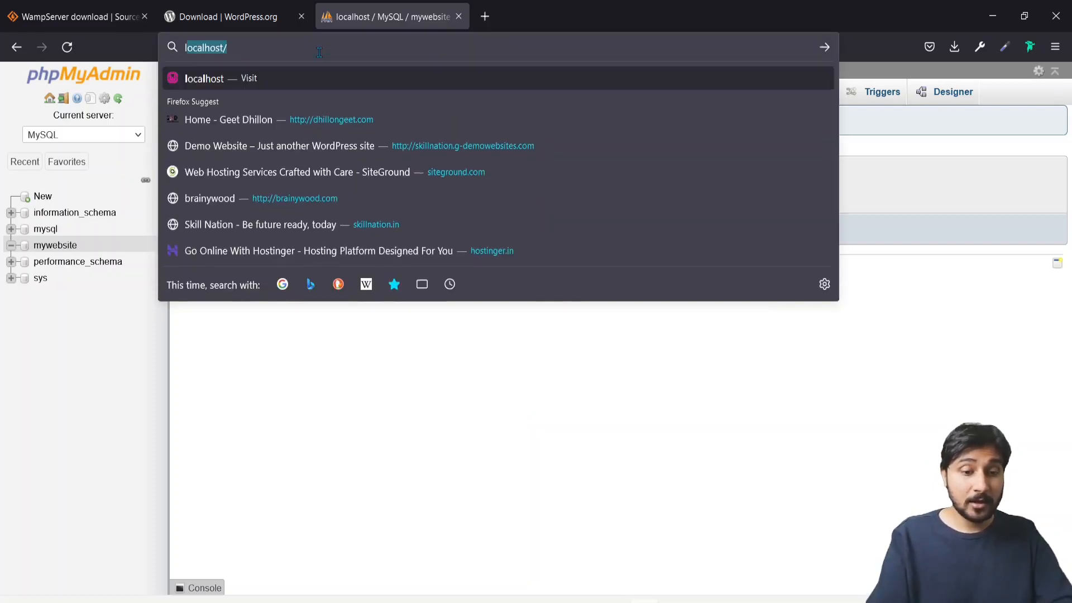
{"action": "type", "text": "/"}
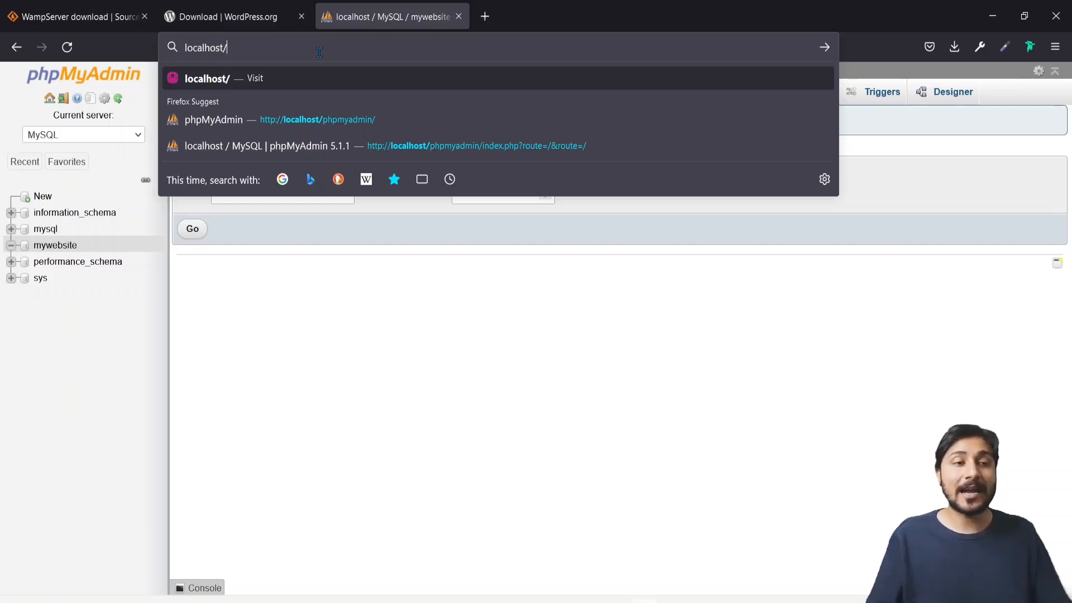
{"action": "type", "text": "mywebsi"}
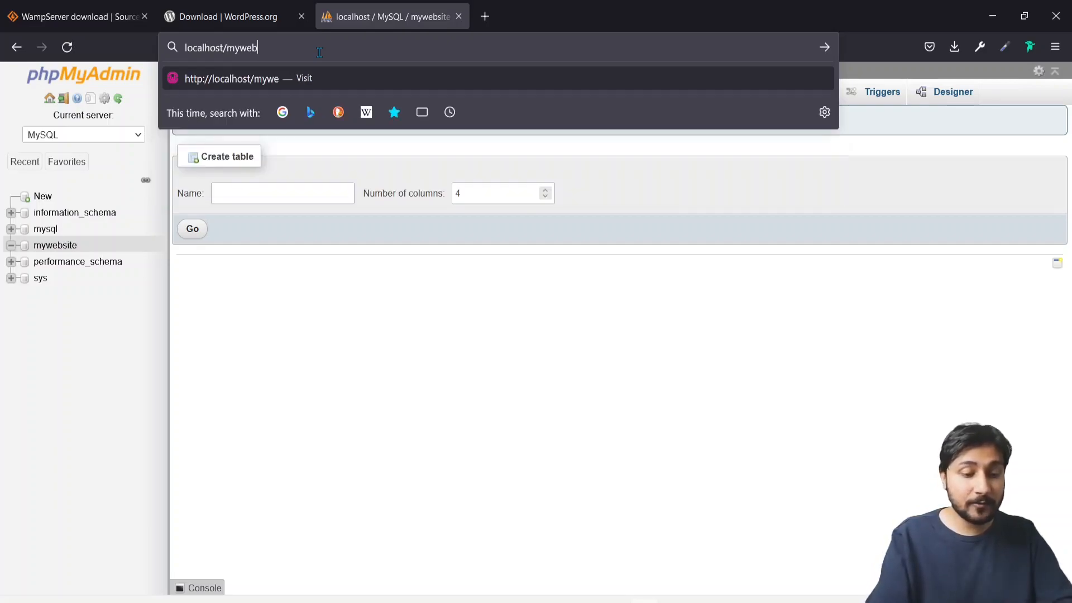
{"action": "type", "text": "te"}
{"action": "key", "text": "Return"}
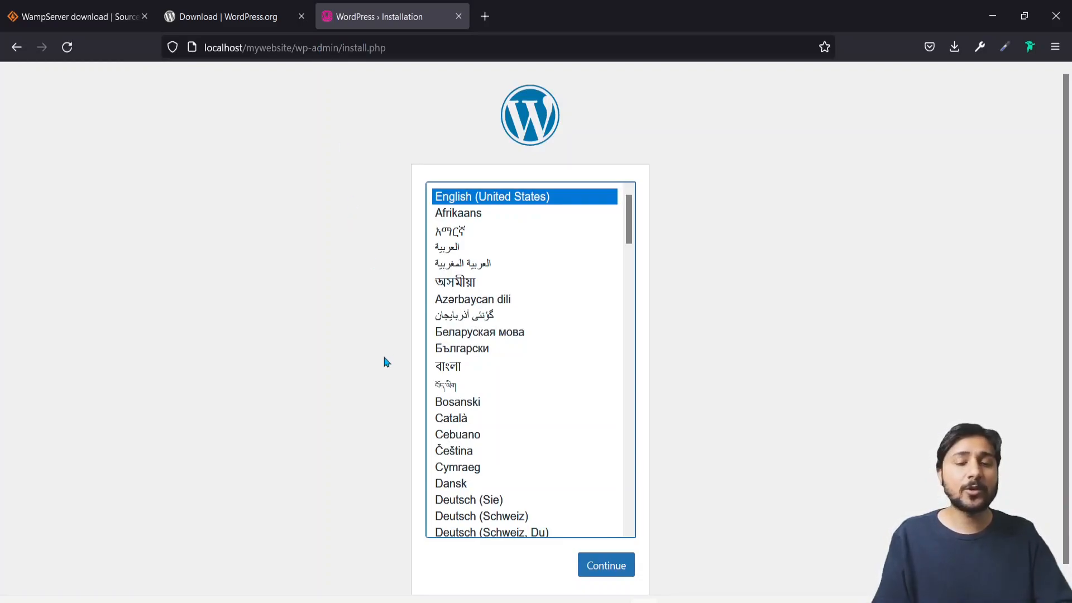
{"action": "scroll", "coordinate": [382, 361], "scroll_direction": "down", "scroll_amount": 1}
{"action": "left_click", "coordinate": [602, 546]}
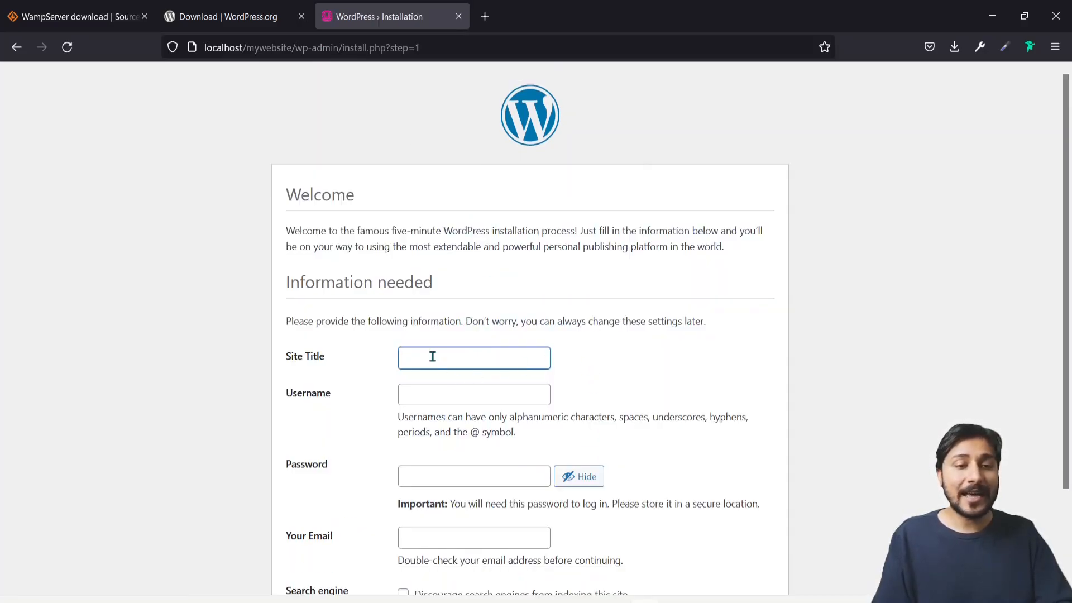
Enter site title 'Demo Website', username admin, and replace the generated password with the admin password
{"action": "scroll", "coordinate": [433, 358], "scroll_direction": "down", "scroll_amount": 3}
{"action": "left_click", "coordinate": [418, 255]}
{"action": "type", "text": "Dem"}
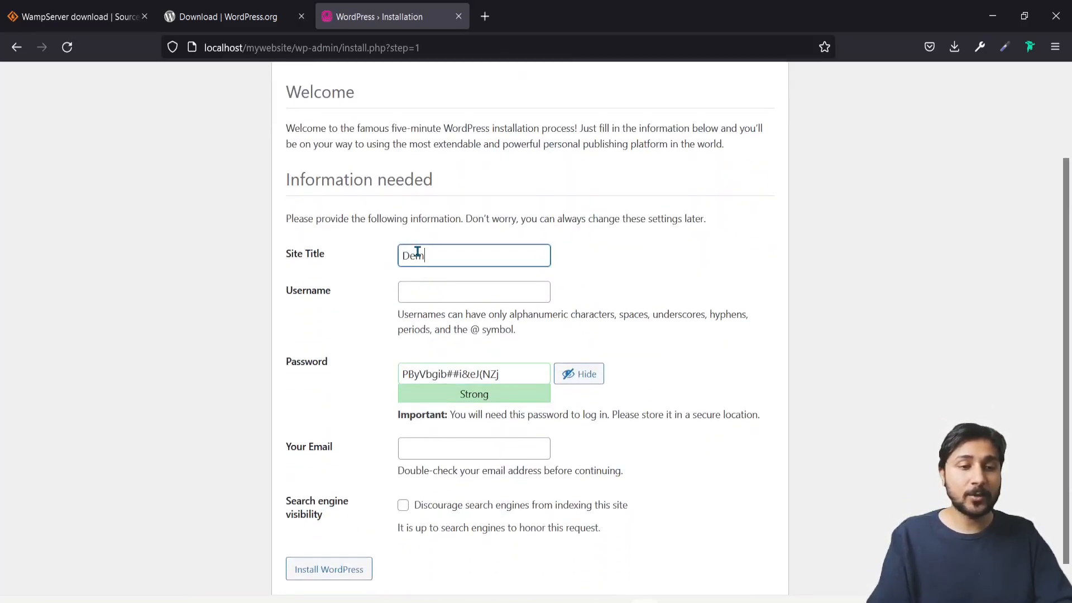
{"action": "type", "text": "o Website"}
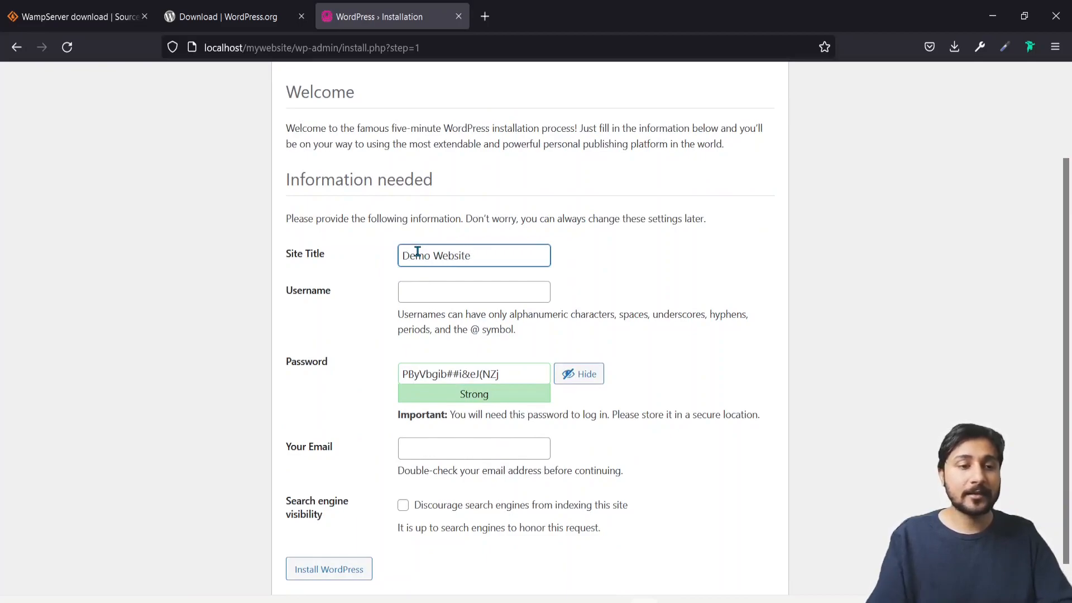
{"action": "left_click", "coordinate": [428, 293]}
{"action": "type", "text": "admin"}
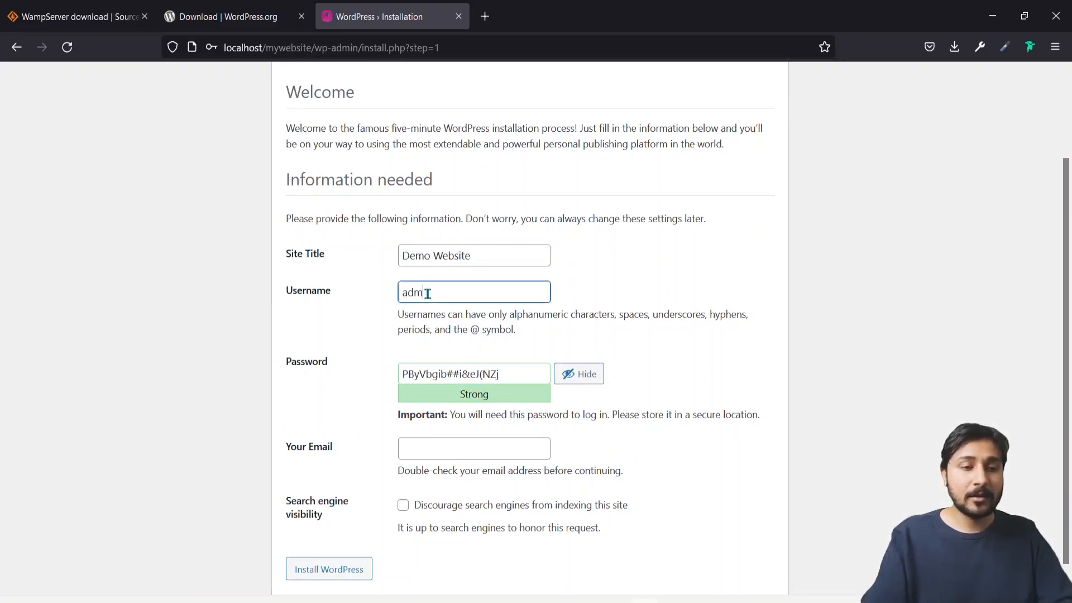
{"action": "left_click", "coordinate": [451, 375]}
{"action": "key", "text": "ctrl+a"}
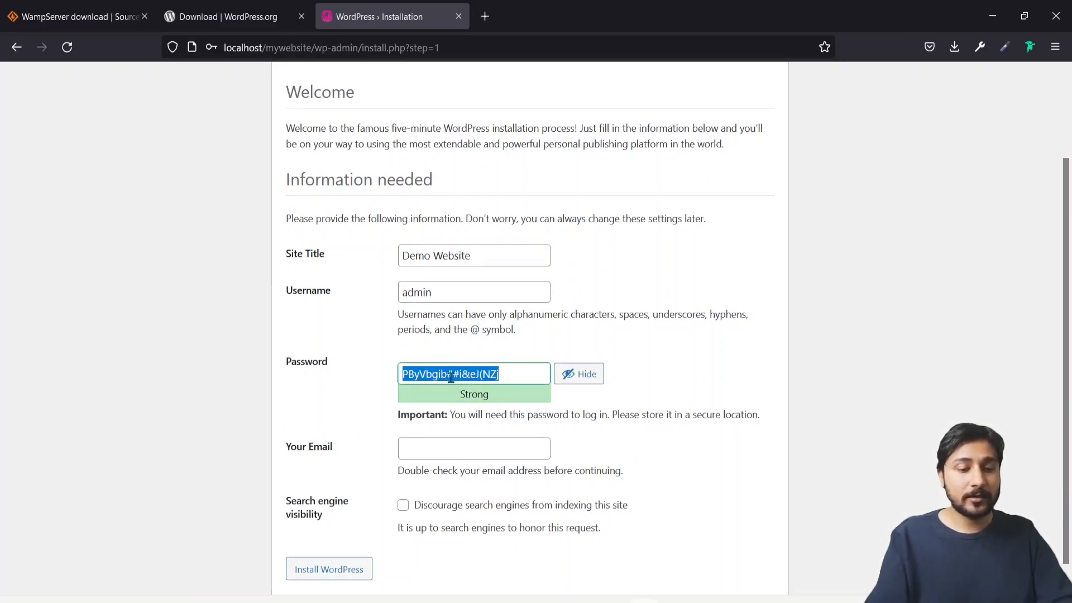
{"action": "type", "text": "test@123"}
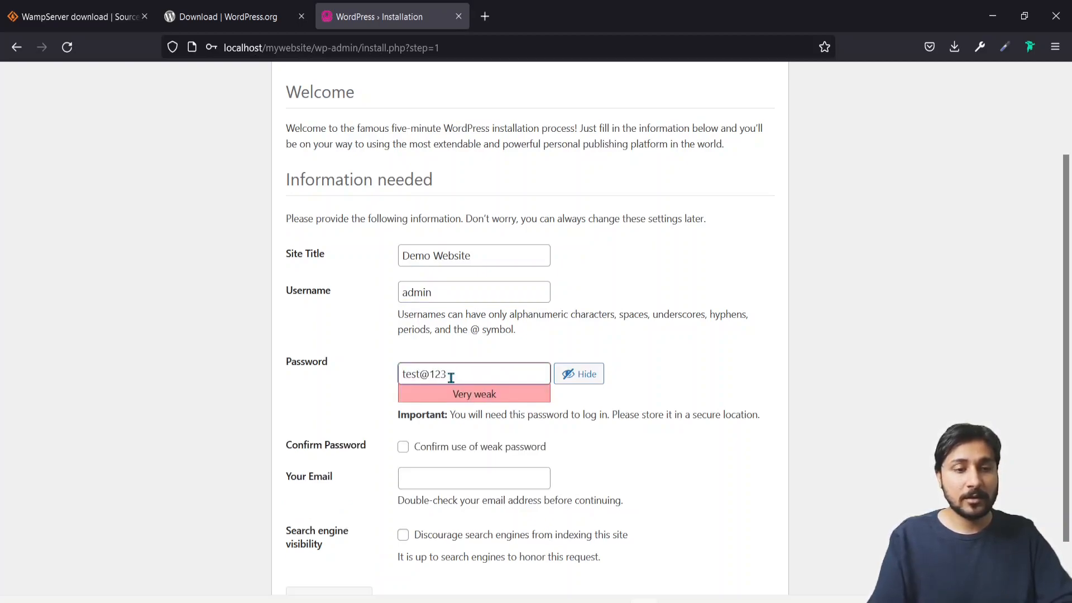
Confirm the weak password, enter the admin e-mail, install WordPress, and decline saving the login
{"action": "scroll", "coordinate": [450, 376], "scroll_direction": "down", "scroll_amount": 1}
{"action": "left_click", "coordinate": [406, 396]}
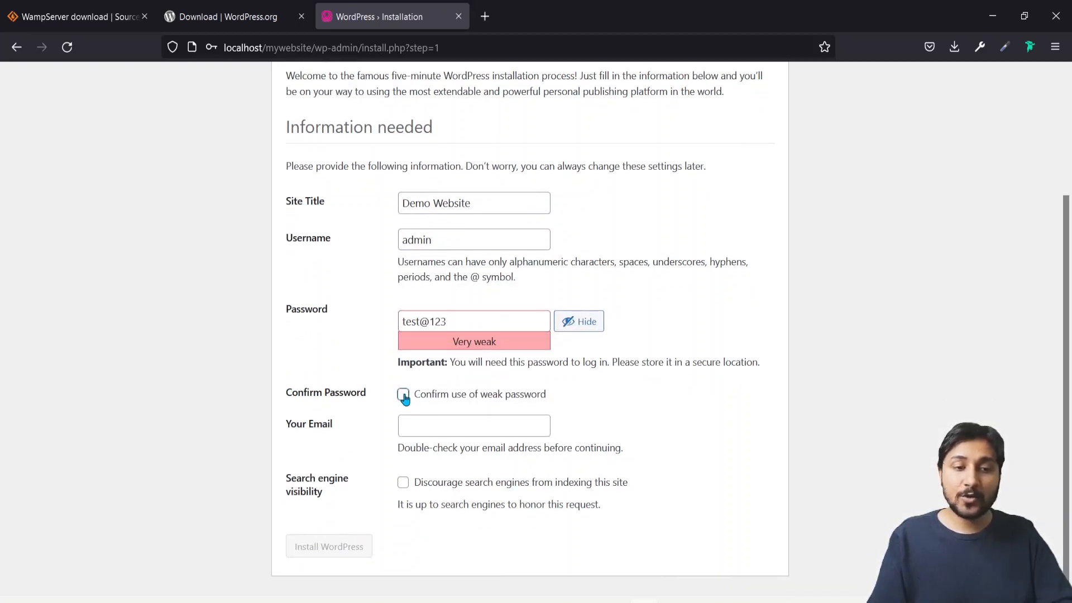
{"action": "left_click", "coordinate": [445, 429]}
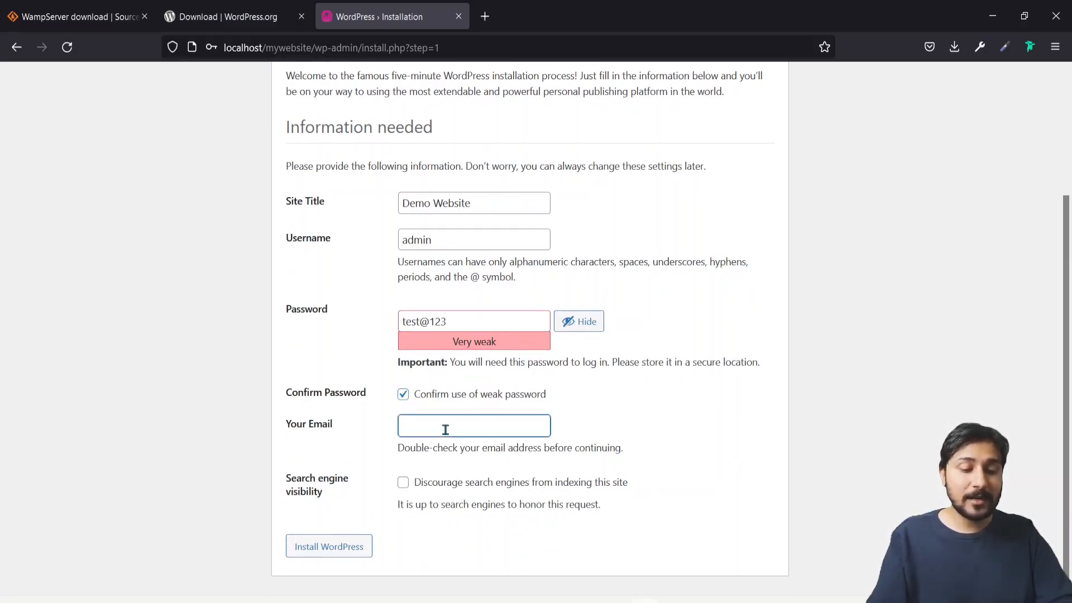
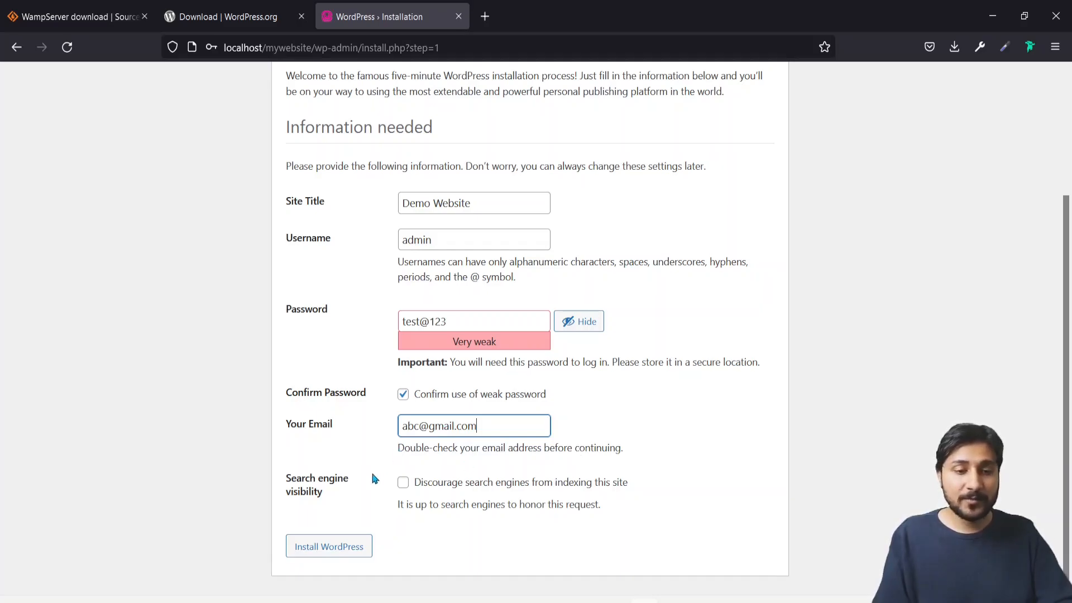
{"action": "left_click", "coordinate": [330, 546]}
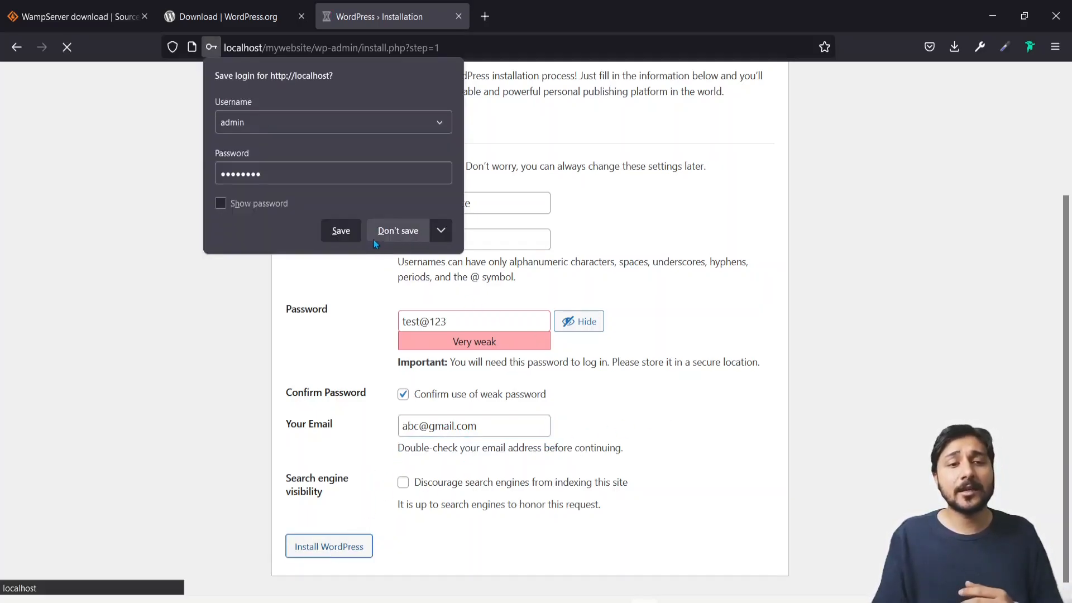
{"action": "left_click", "coordinate": [389, 231]}
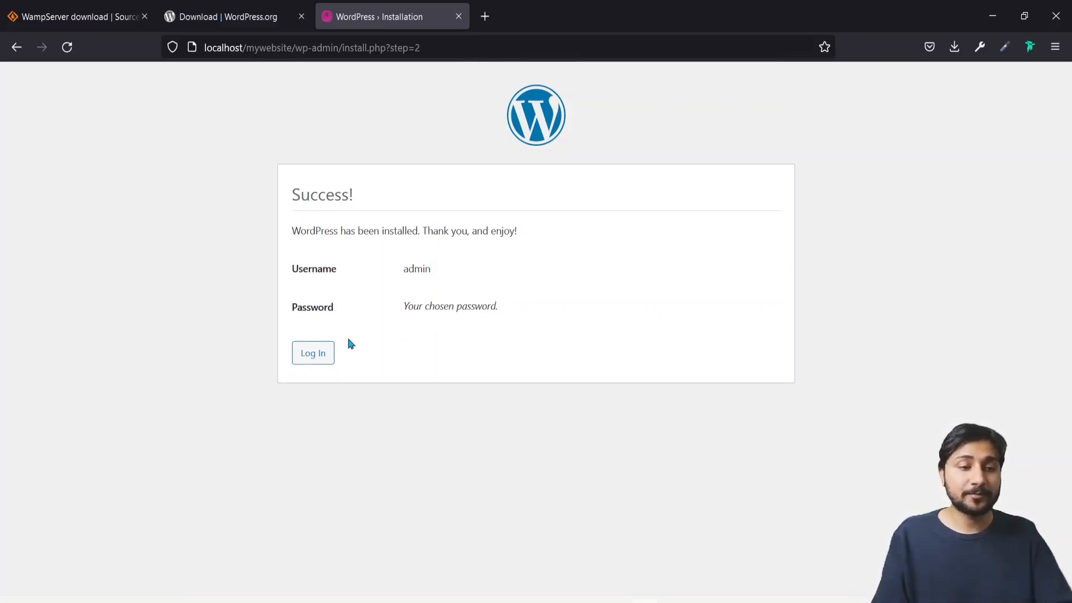
Sign in to the Demo Website with the admin username and password, declining Firefox's save-login prompt
{"action": "left_click", "coordinate": [314, 354]}
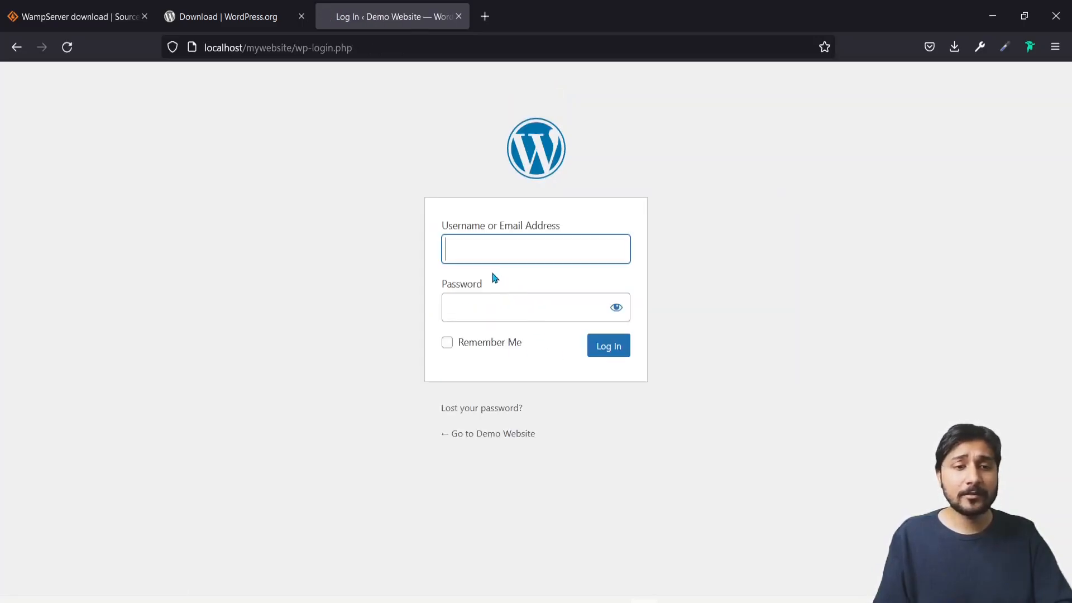
{"action": "type", "text": "admin"}
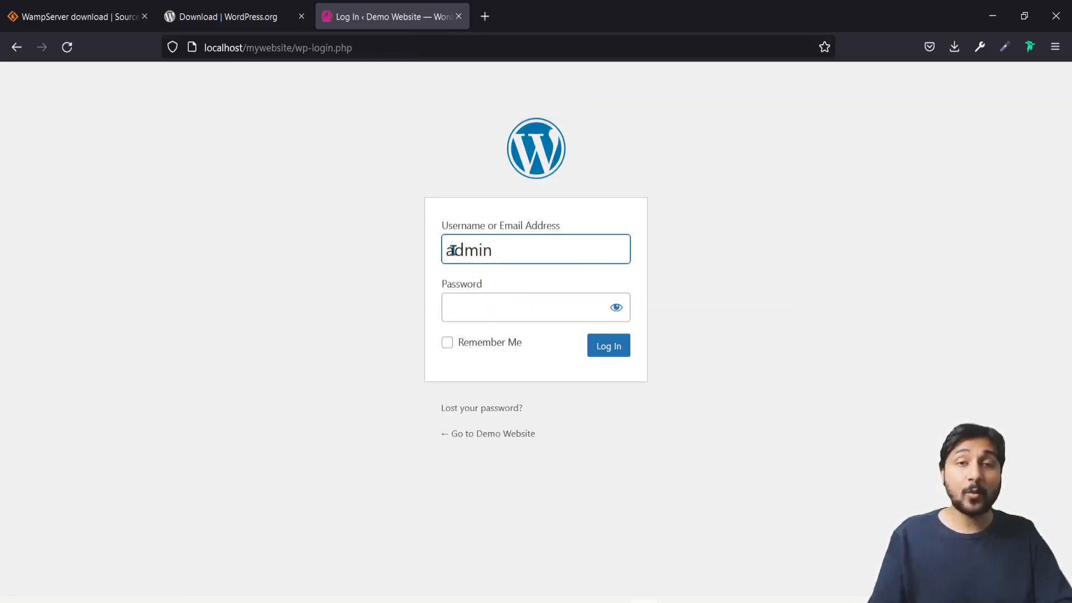
{"action": "key", "text": "Tab"}
{"action": "type", "text": "********"}
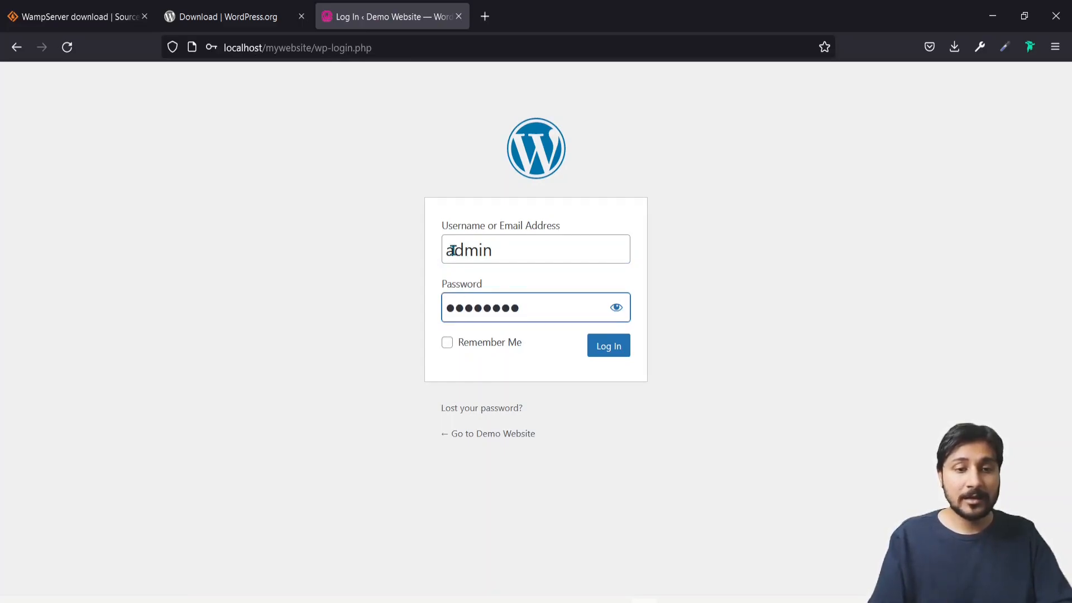
{"action": "left_click", "coordinate": [620, 345]}
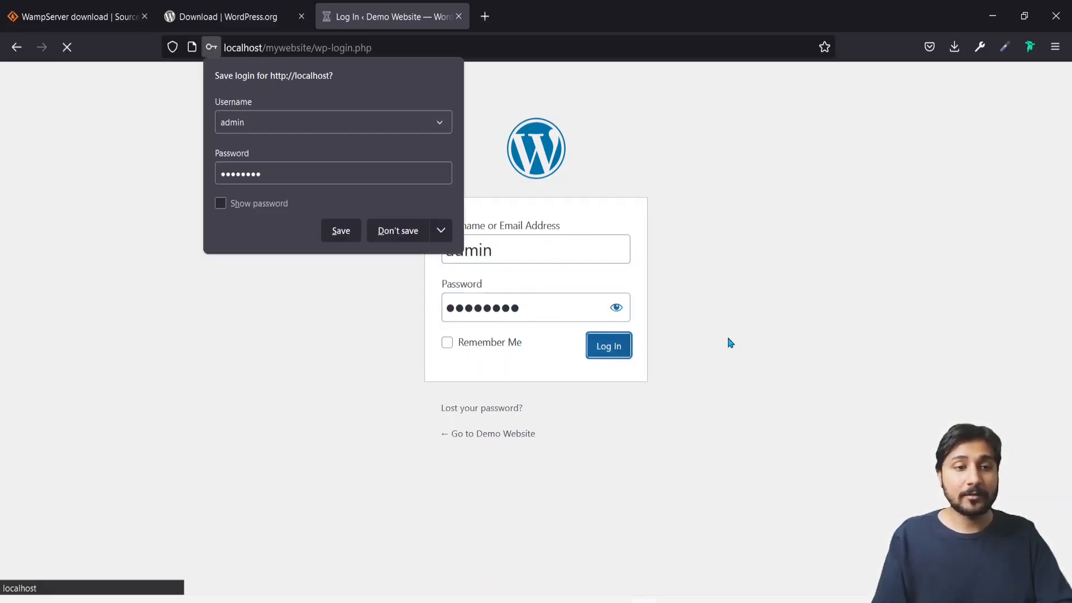
{"action": "left_click", "coordinate": [400, 232]}
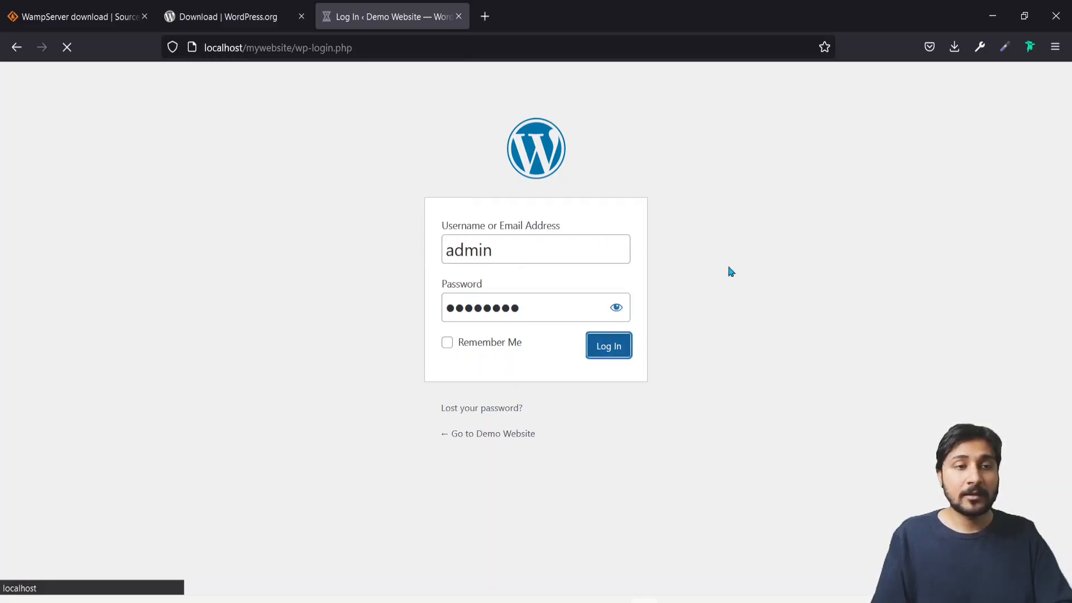